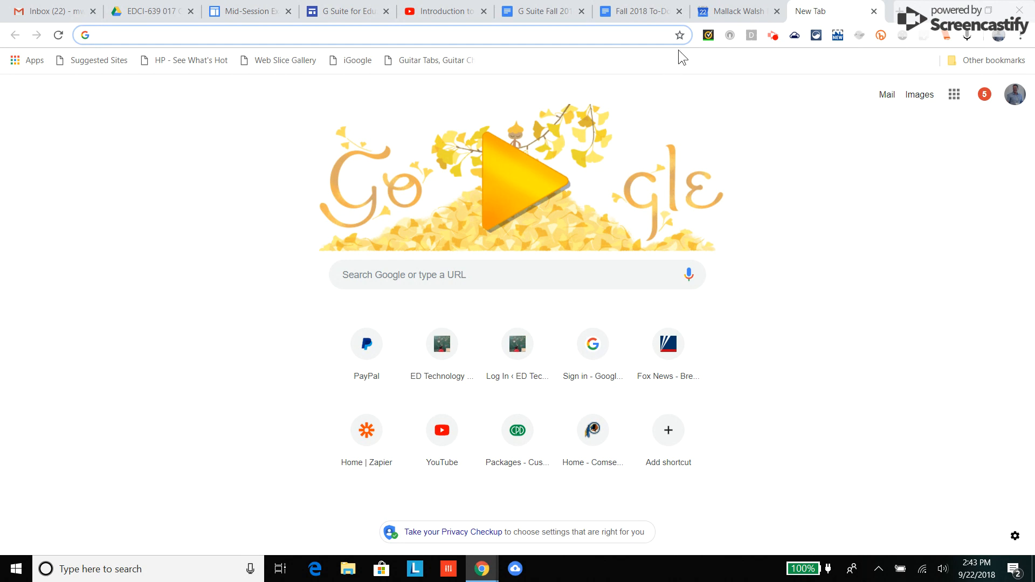
- Switch to Google Calendar and page the month view forward to October and back to September 2018
click(727, 10)
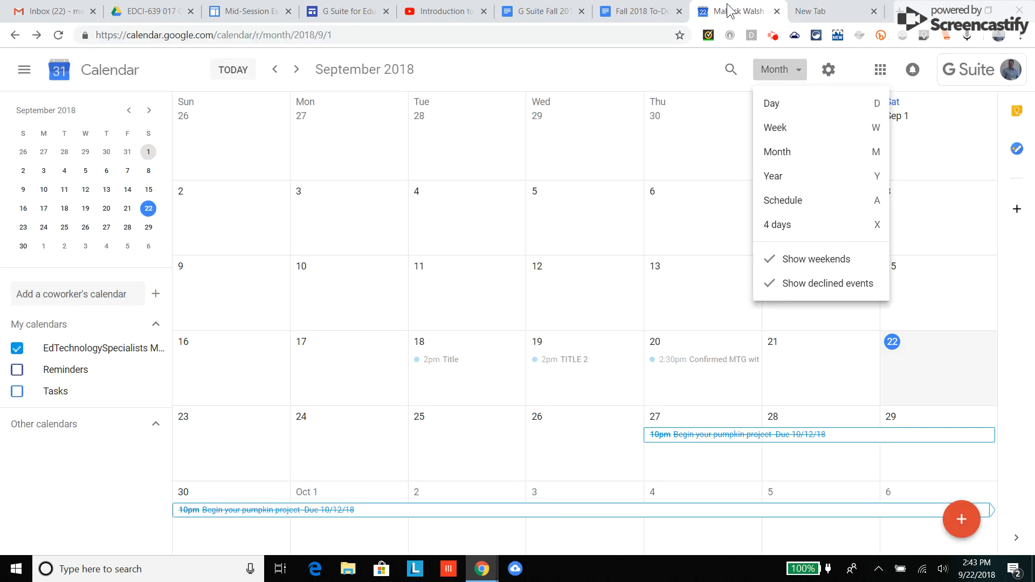
click(497, 232)
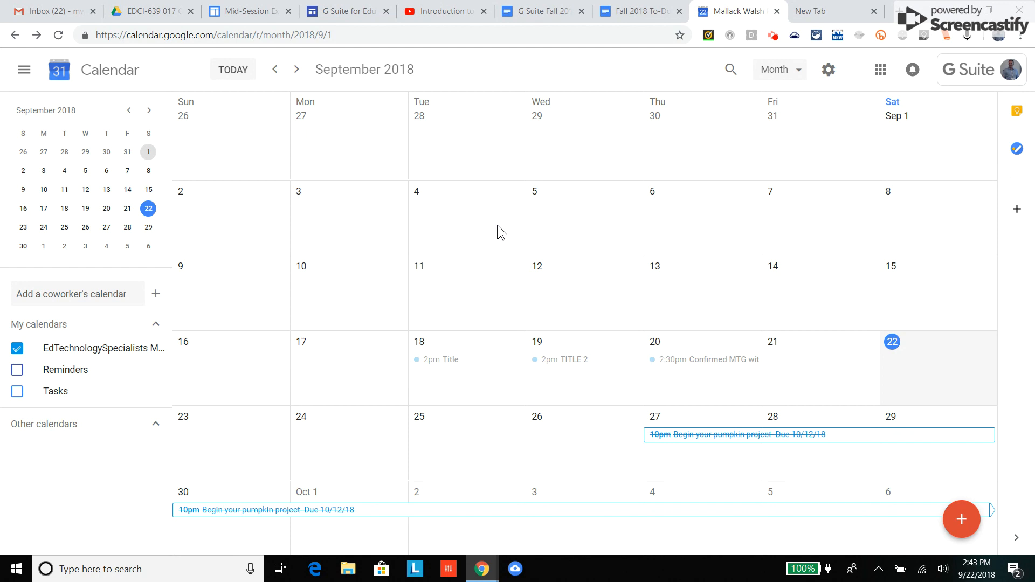
click(296, 74)
click(277, 71)
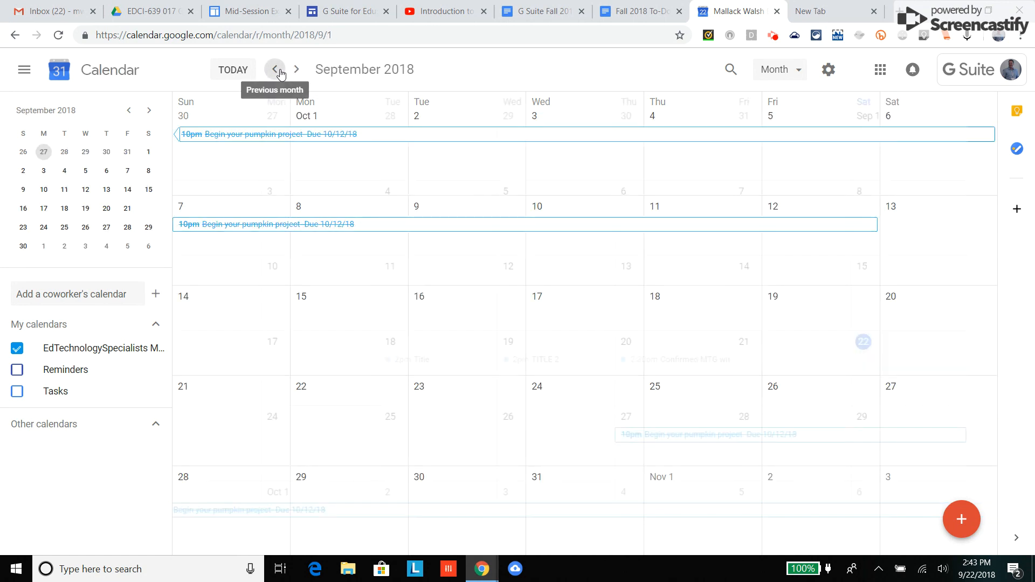
- Look at the calendar in Year view and in Schedule view
click(795, 73)
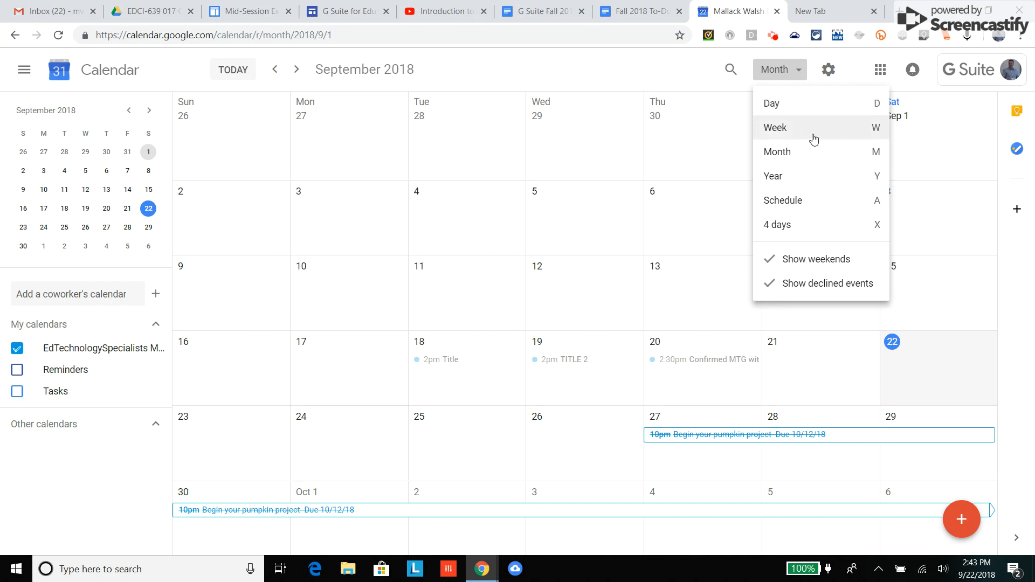
click(821, 181)
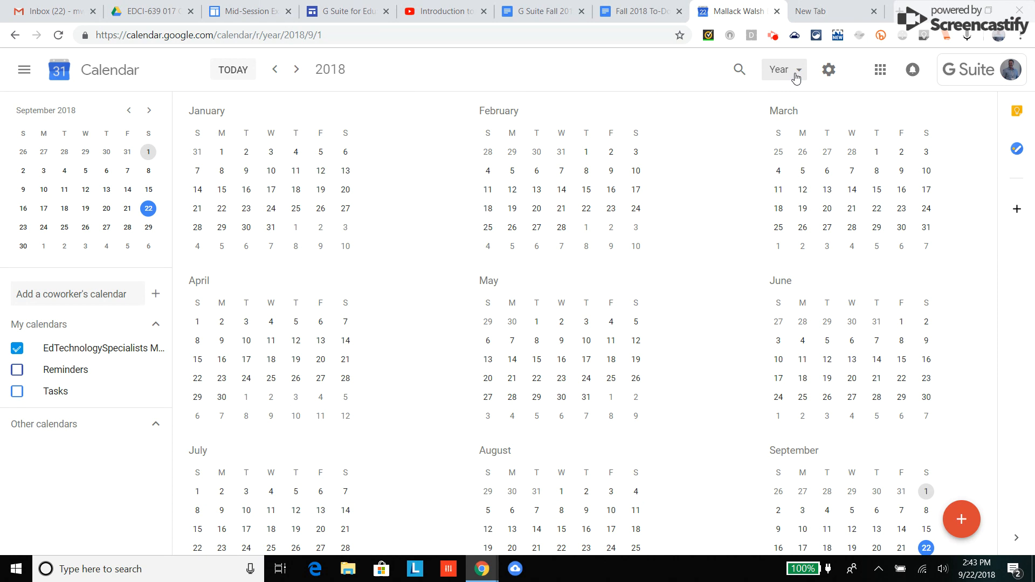
click(800, 68)
click(813, 206)
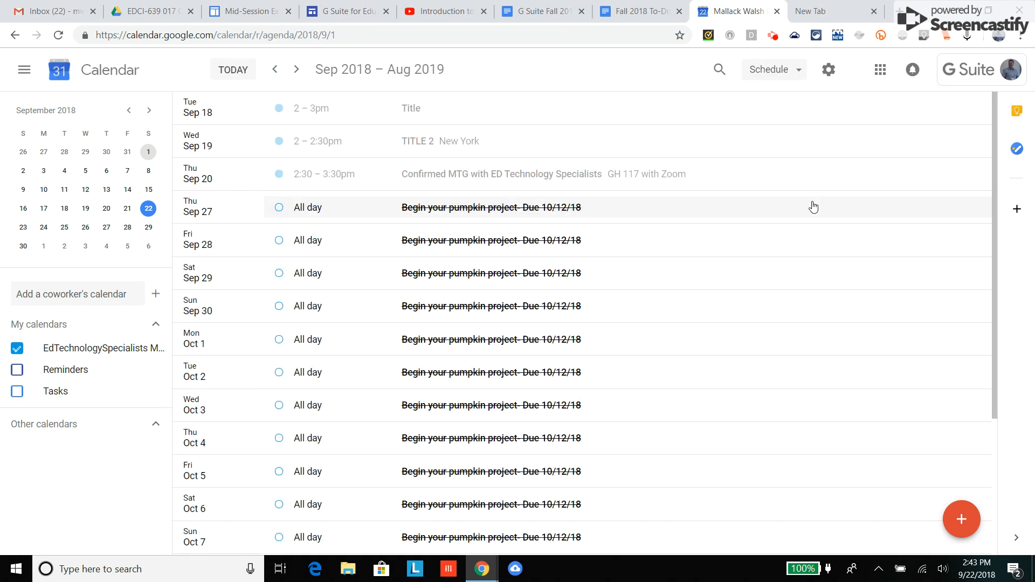
click(791, 74)
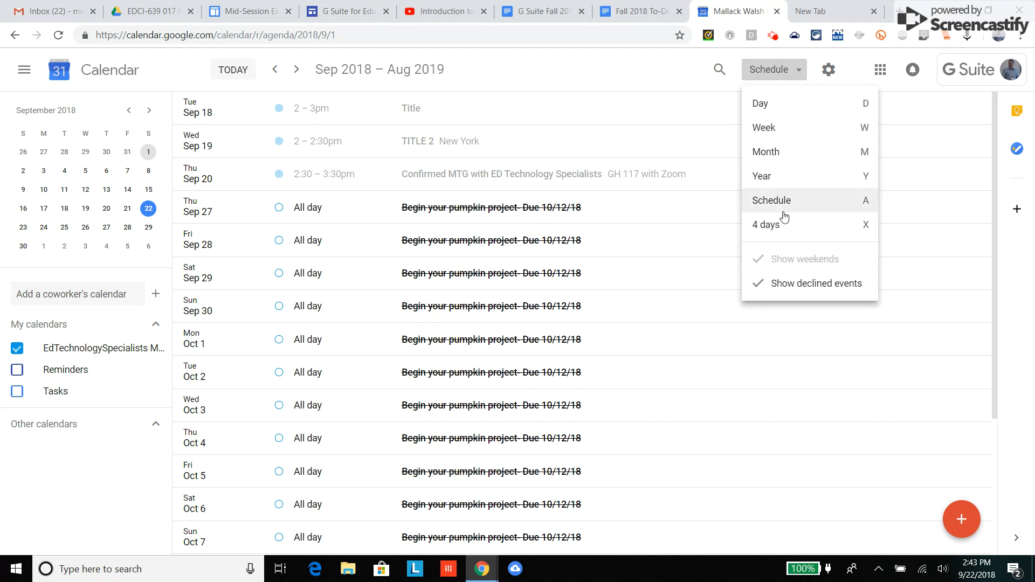
click(787, 201)
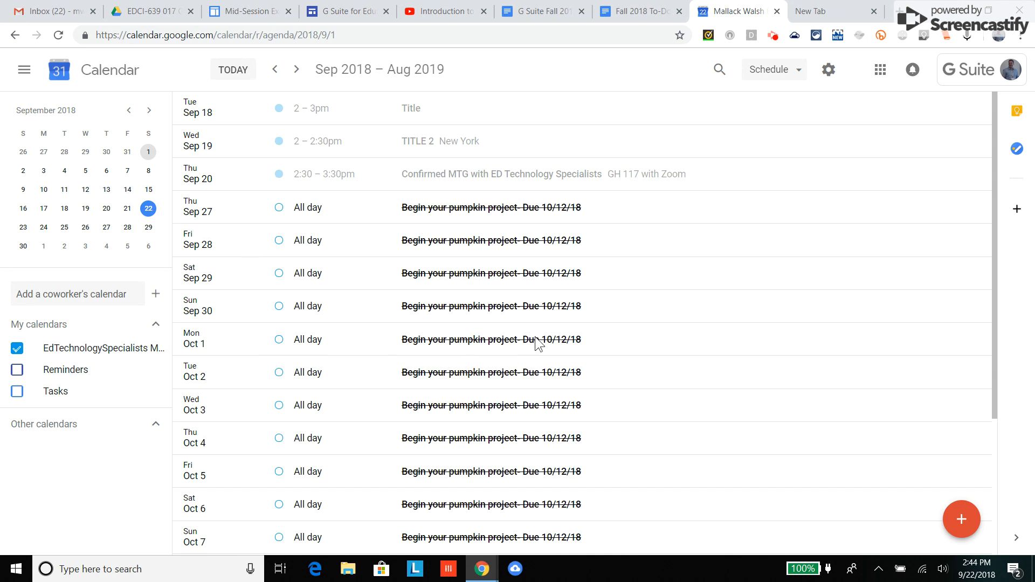
- View the calendar by Day, look over its hours, and return to the Month view
click(785, 72)
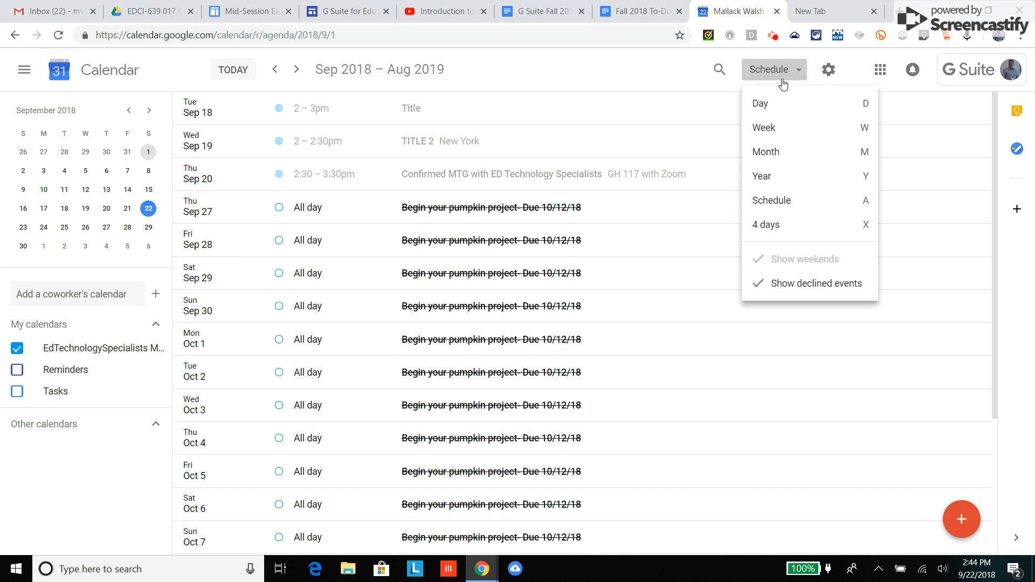
click(777, 107)
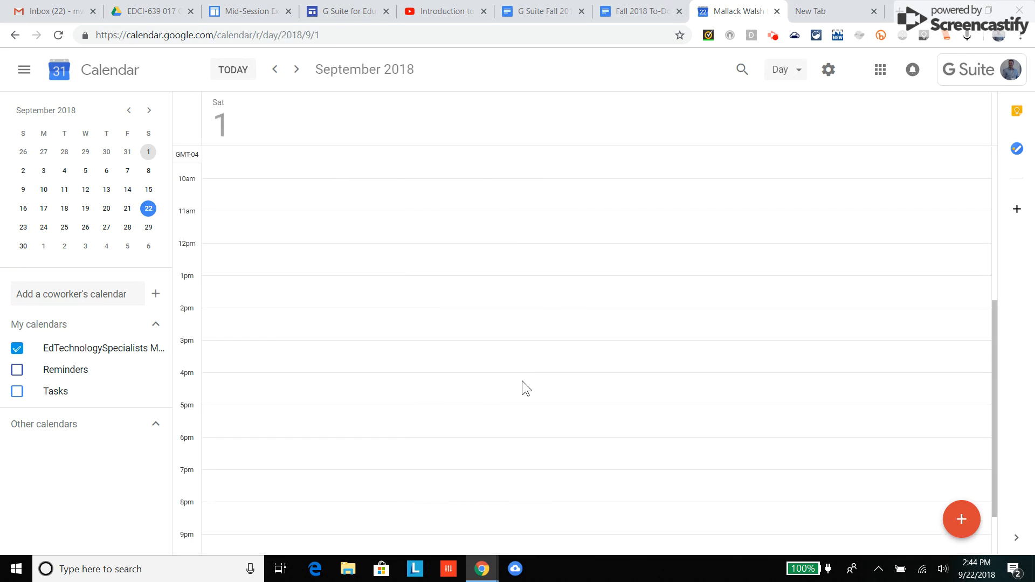
scroll(553, 471, up, 5)
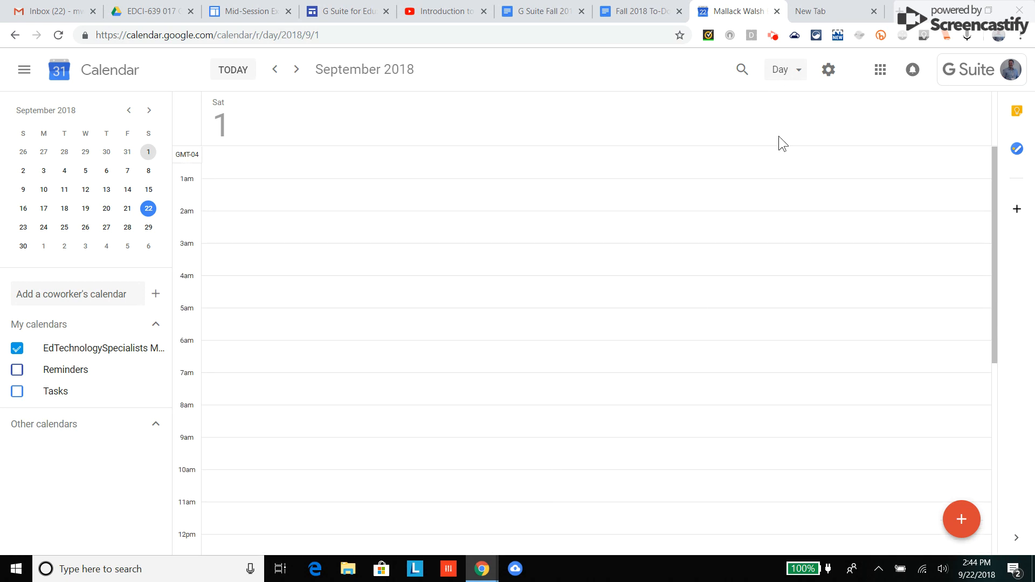
click(797, 72)
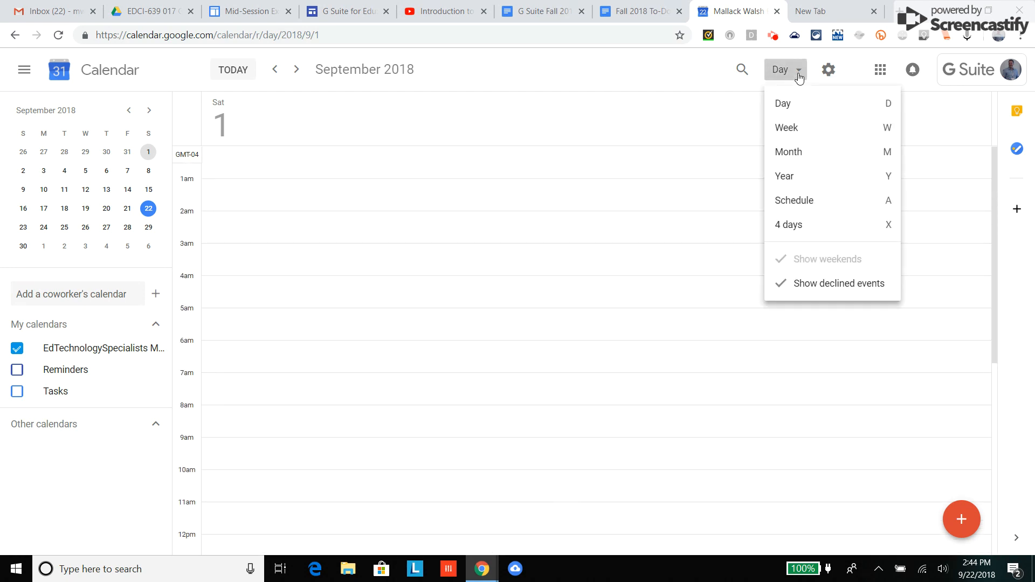
click(797, 155)
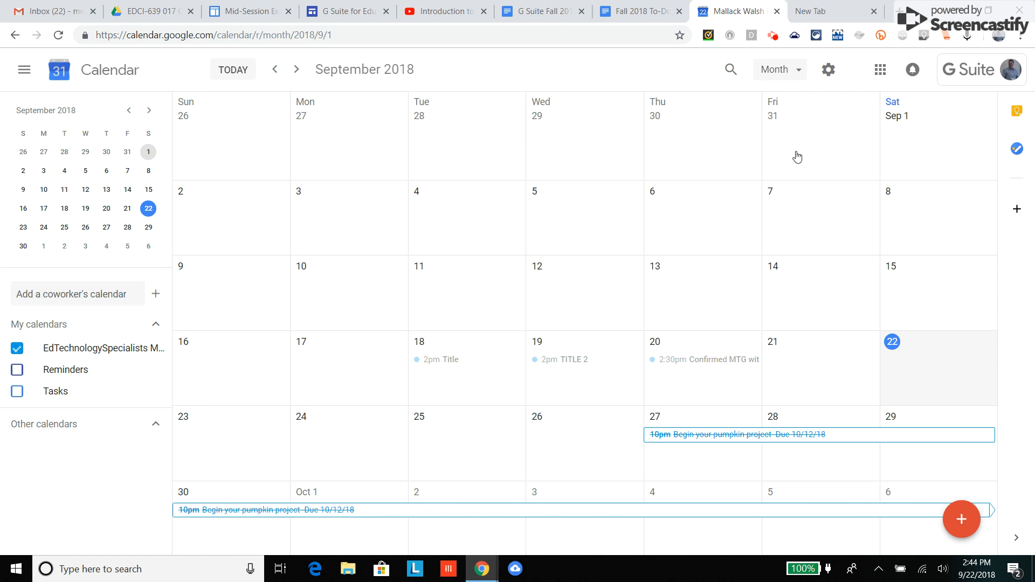
- Open the calendar settings and look over the general language, time zone and world clock options
click(829, 74)
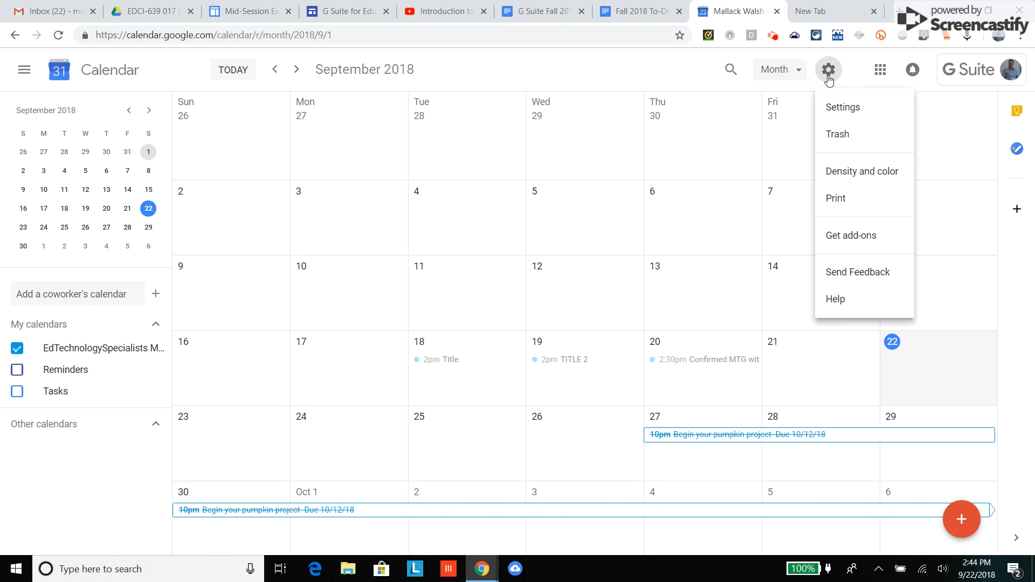
click(847, 109)
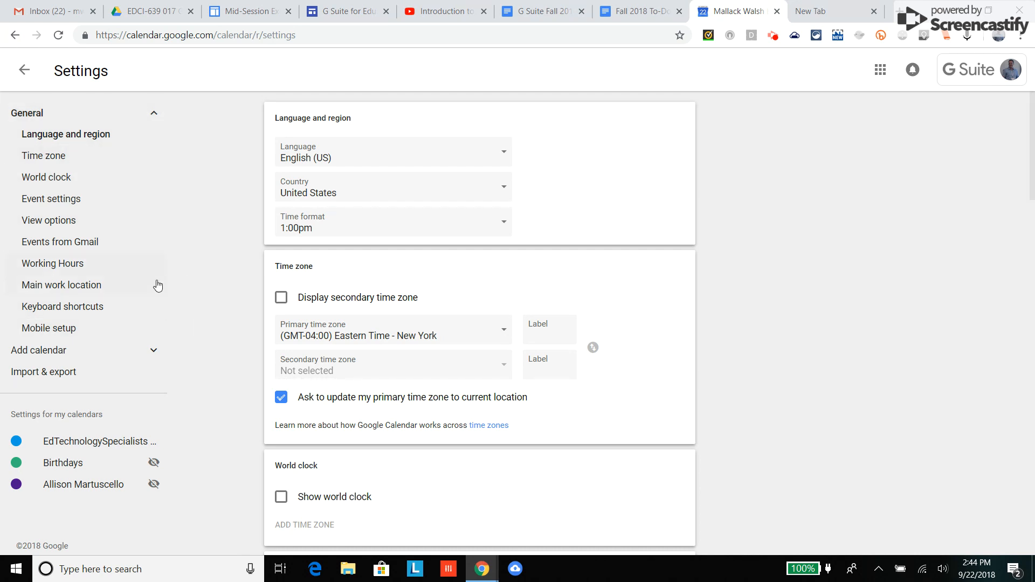
scroll(205, 409, down, 2)
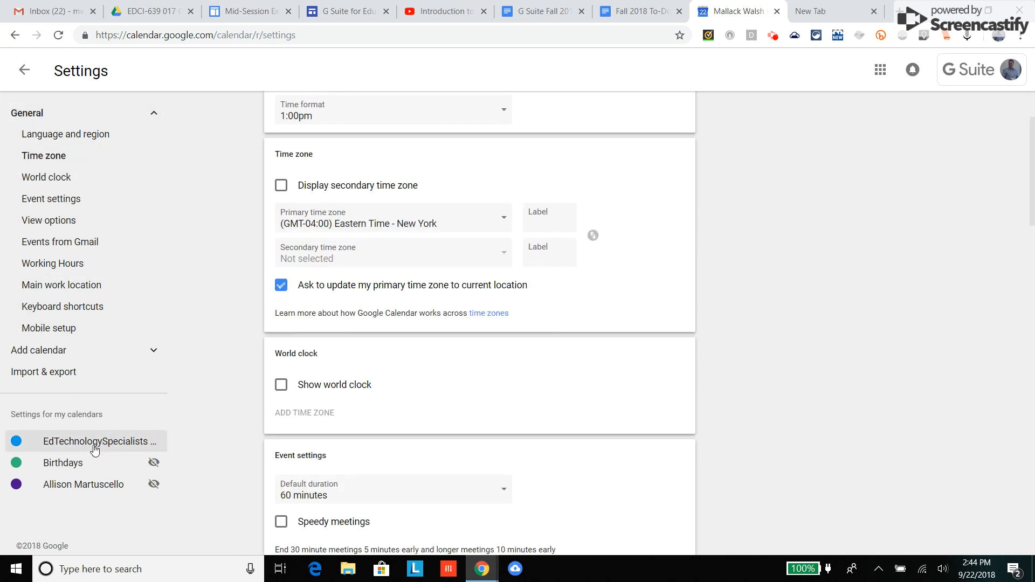
- Review the EdTechnologySpecialists calendar's permissions, sharing, notification and integration settings, and return to the month view
click(94, 446)
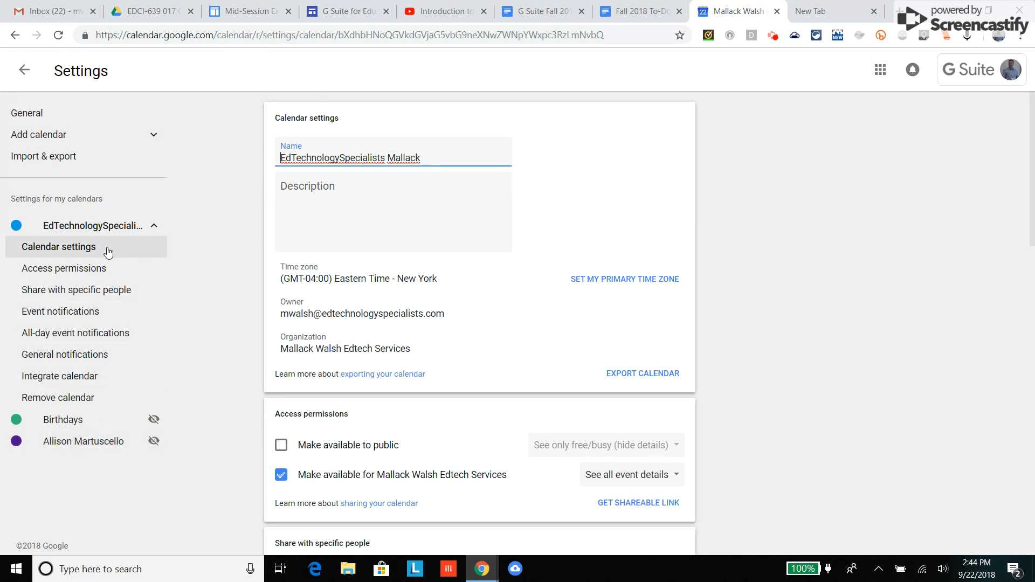
click(78, 272)
click(56, 291)
click(38, 312)
click(42, 332)
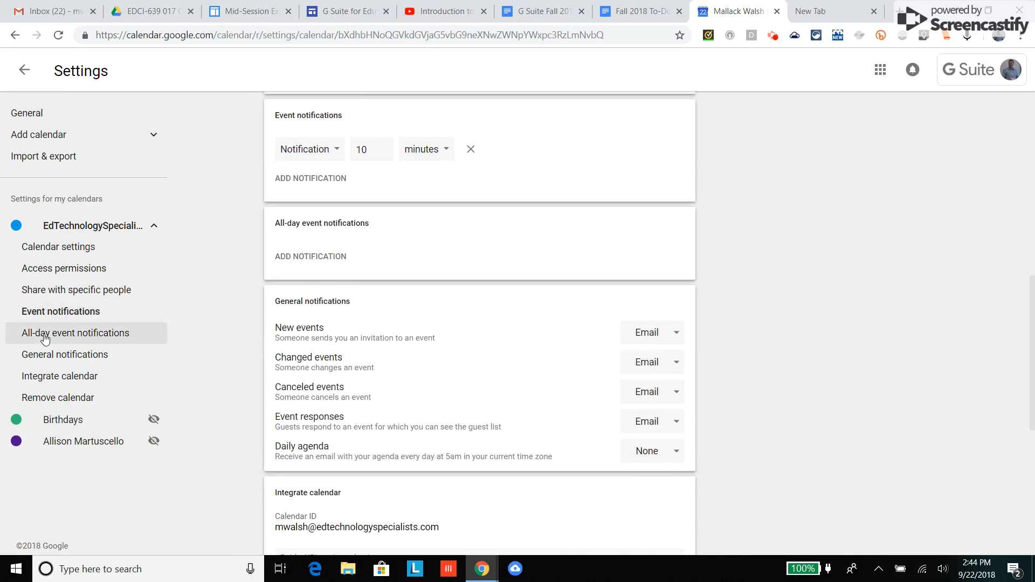
click(46, 354)
click(52, 375)
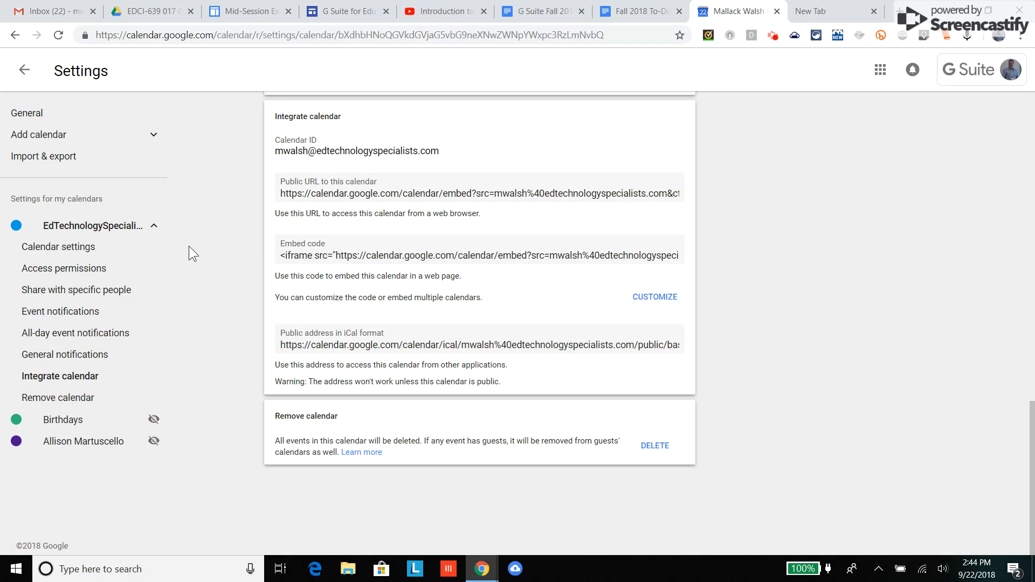
click(154, 227)
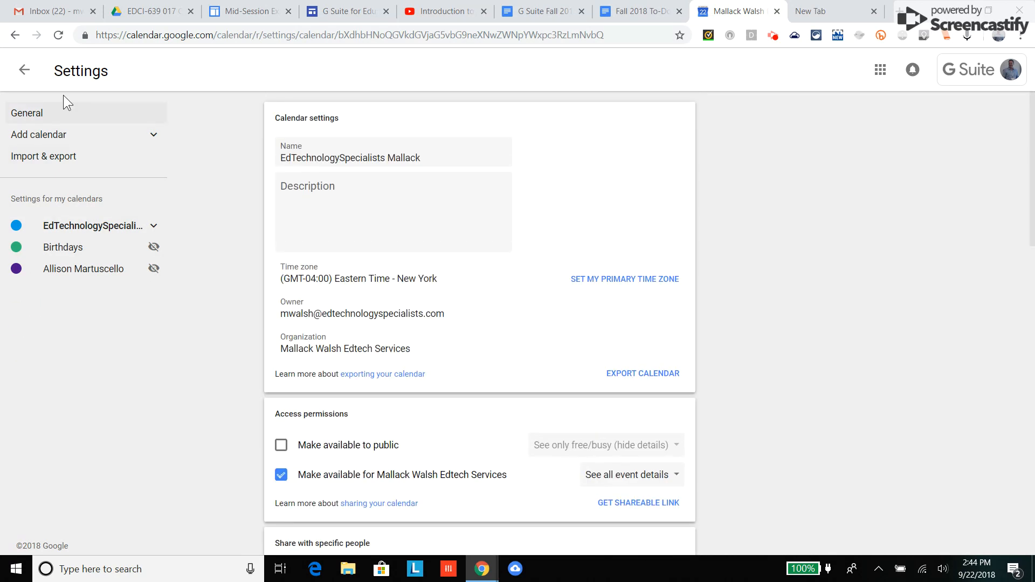
click(24, 69)
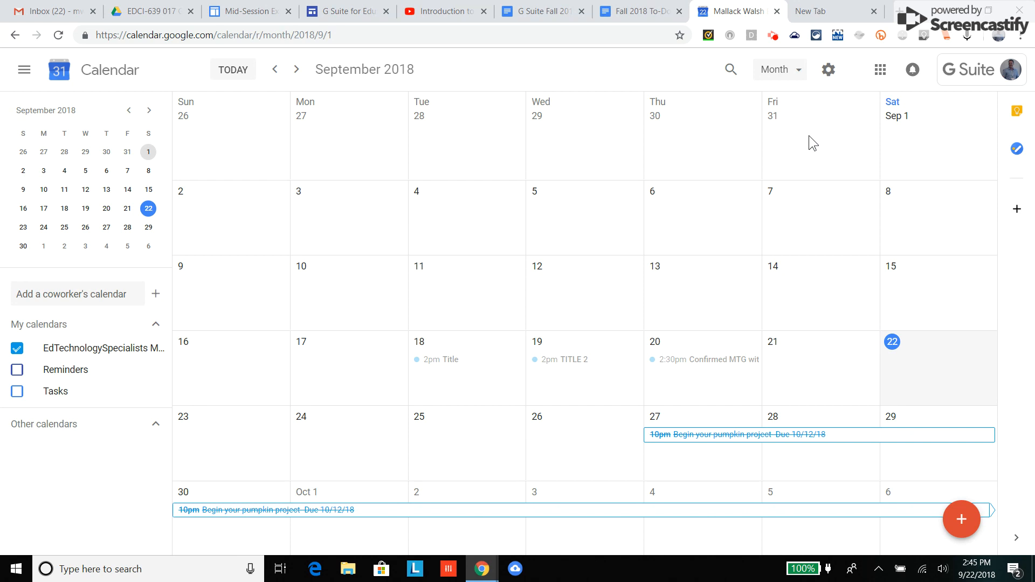
- Create and save an event titled "Event #1" on Sep 11, 2018 from 2:00pm to 3:00pm
click(455, 286)
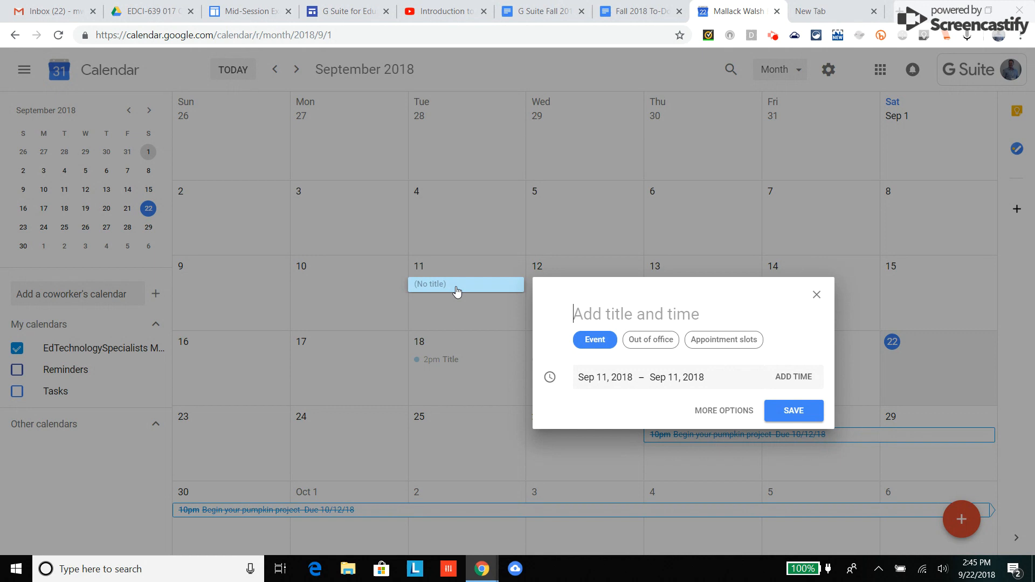
text(Eve)
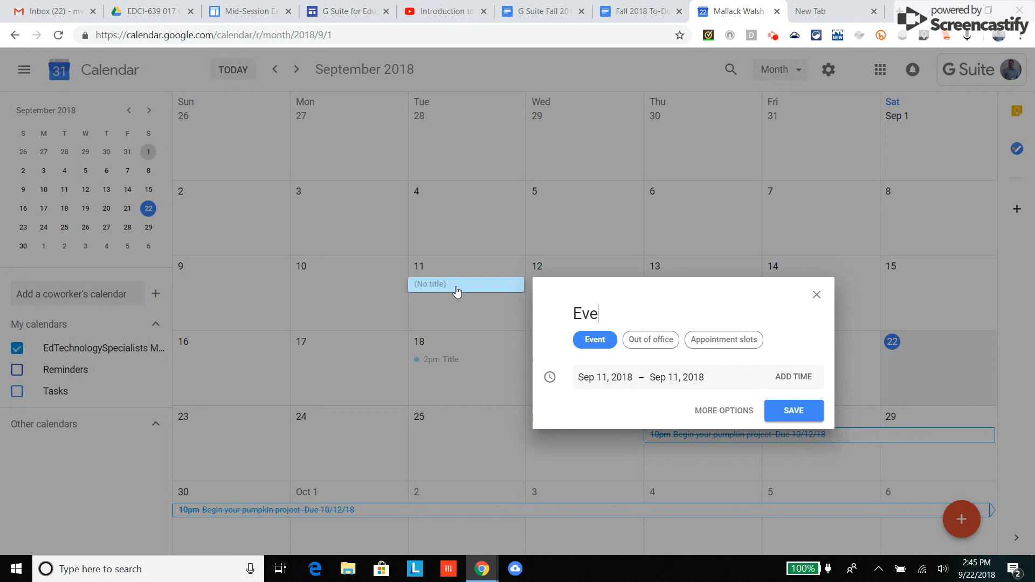
text(nt #1)
click(791, 381)
click(791, 378)
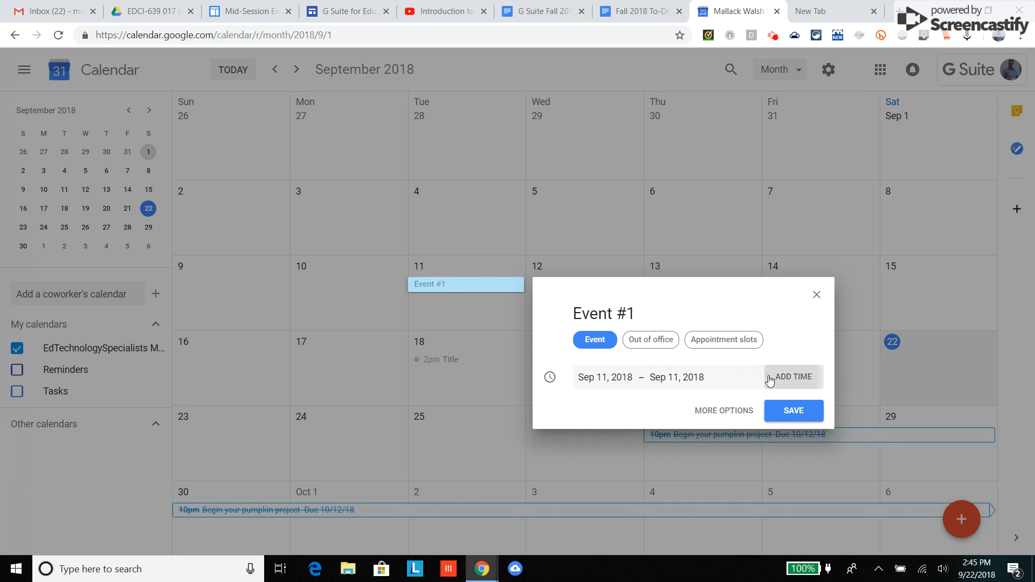
click(674, 418)
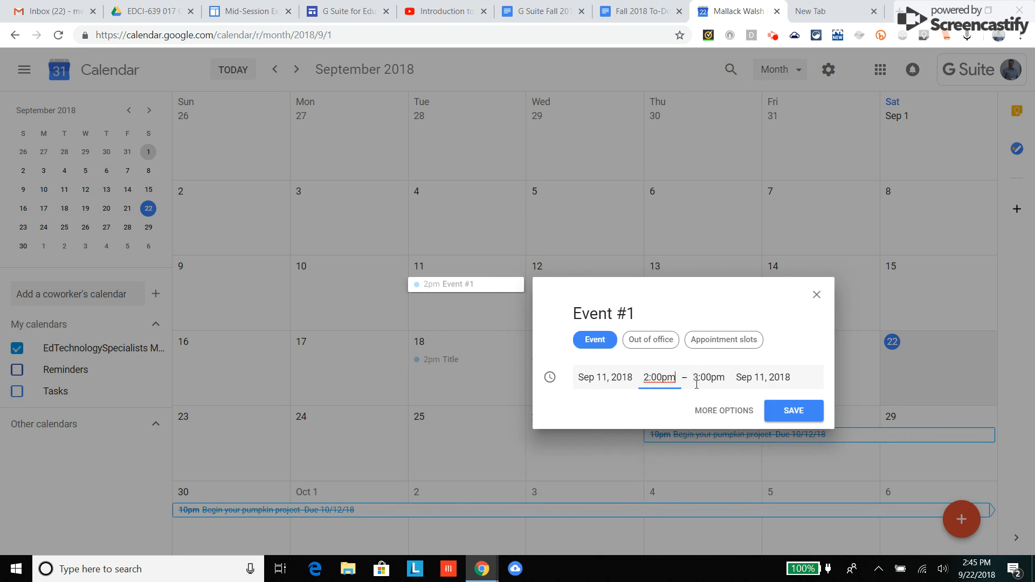
click(780, 412)
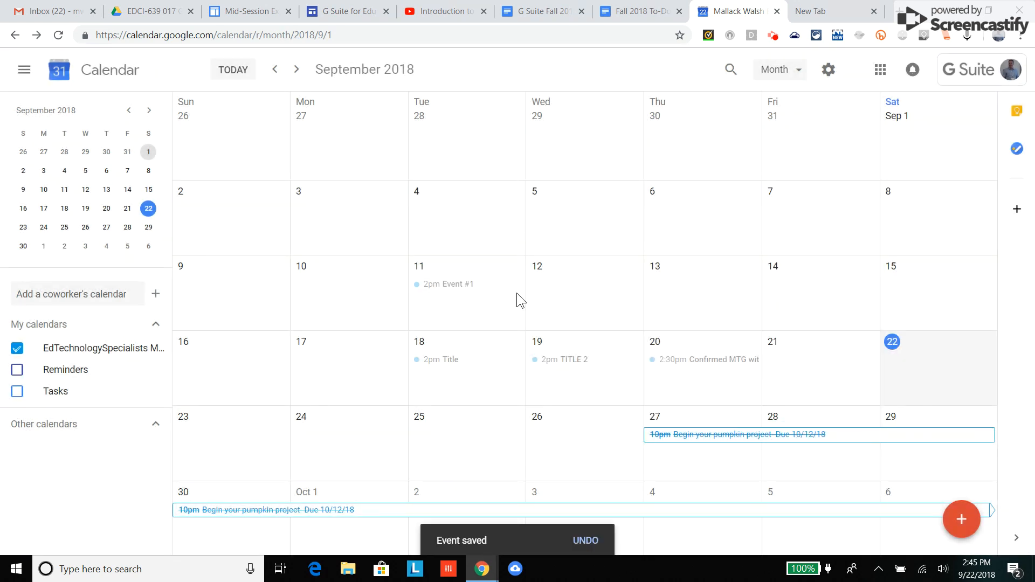
- Create and save a new event titled "Event #2" on Sep 22, 2018 from 3:00pm to 4:00pm
click(958, 520)
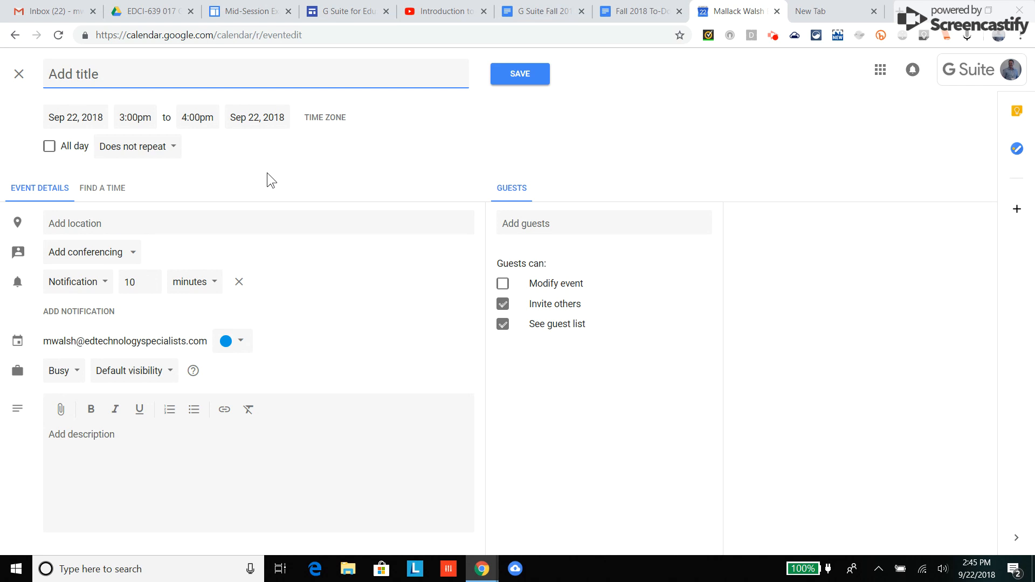
text(Event #2)
click(542, 78)
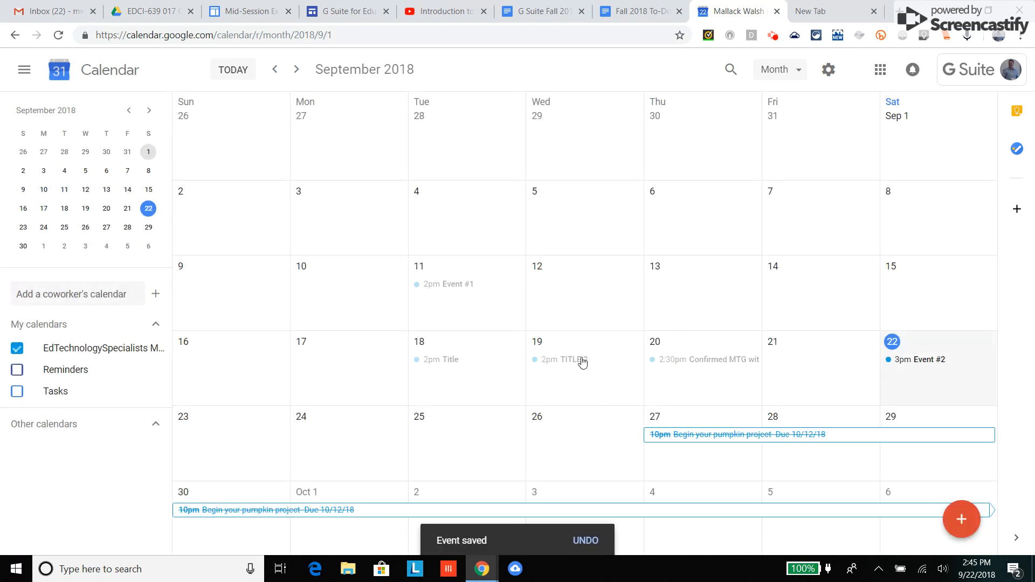
- Open Event #1 in the event editor to view its details, and leave without making changes
click(454, 290)
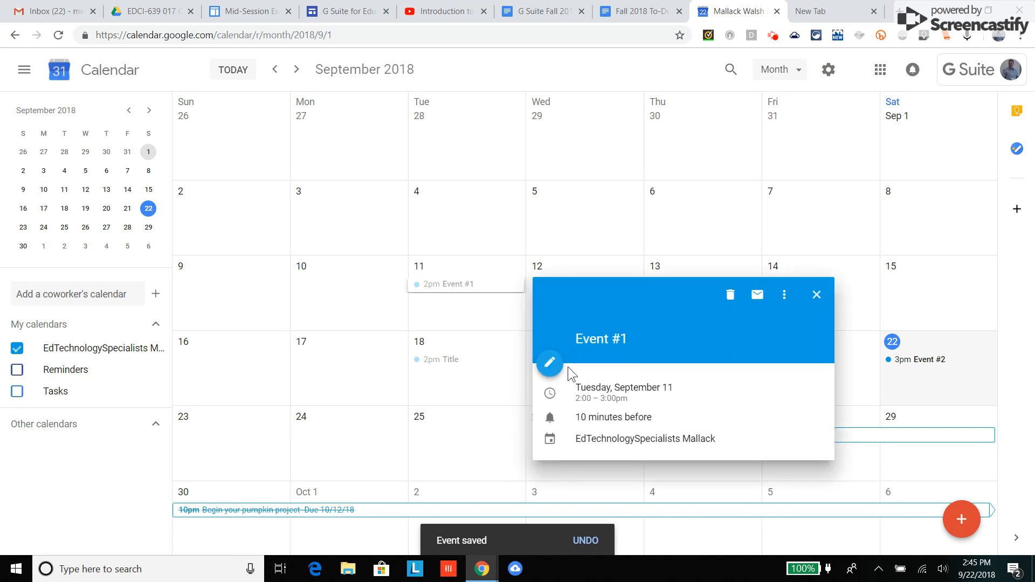
click(549, 366)
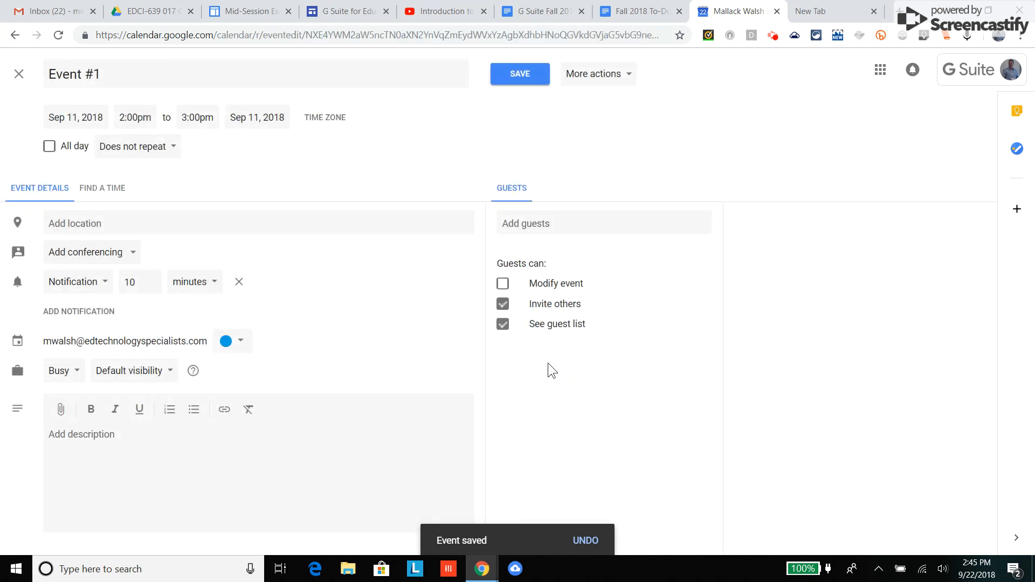
click(19, 74)
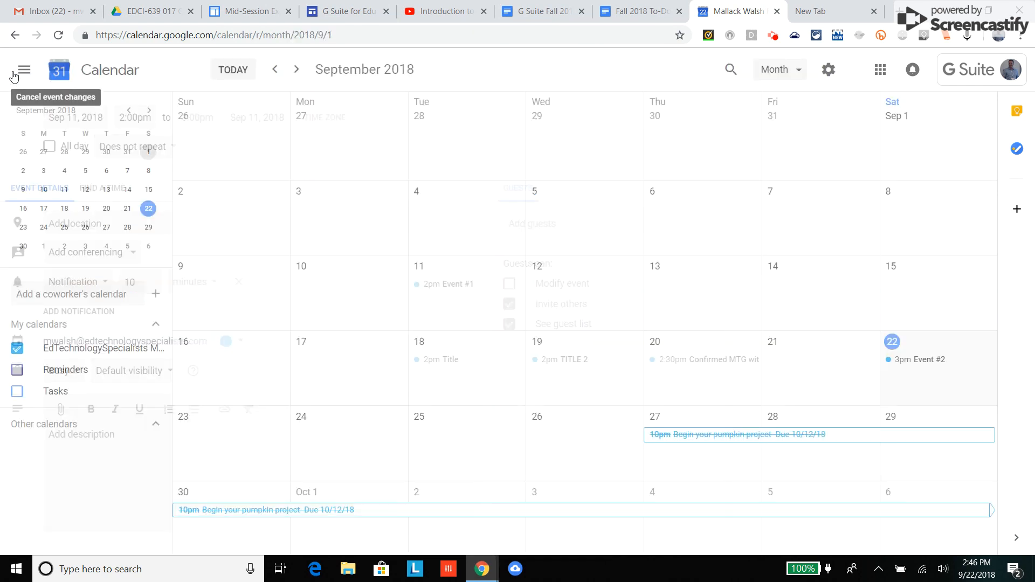
- Start an all-day event titled "Event #3" on Sep 25, 2018 and open its full set of event options
click(473, 433)
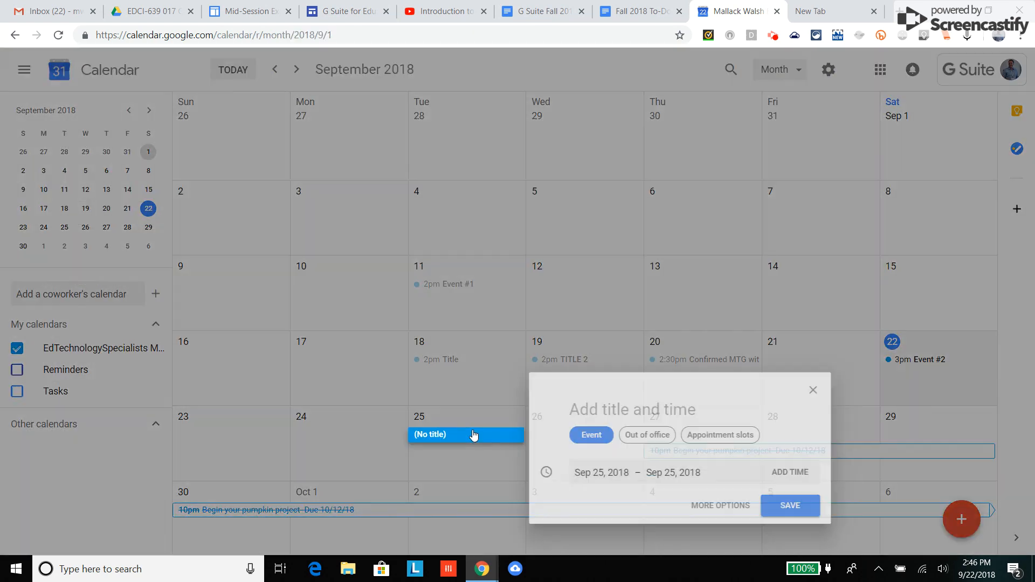
text(Event)
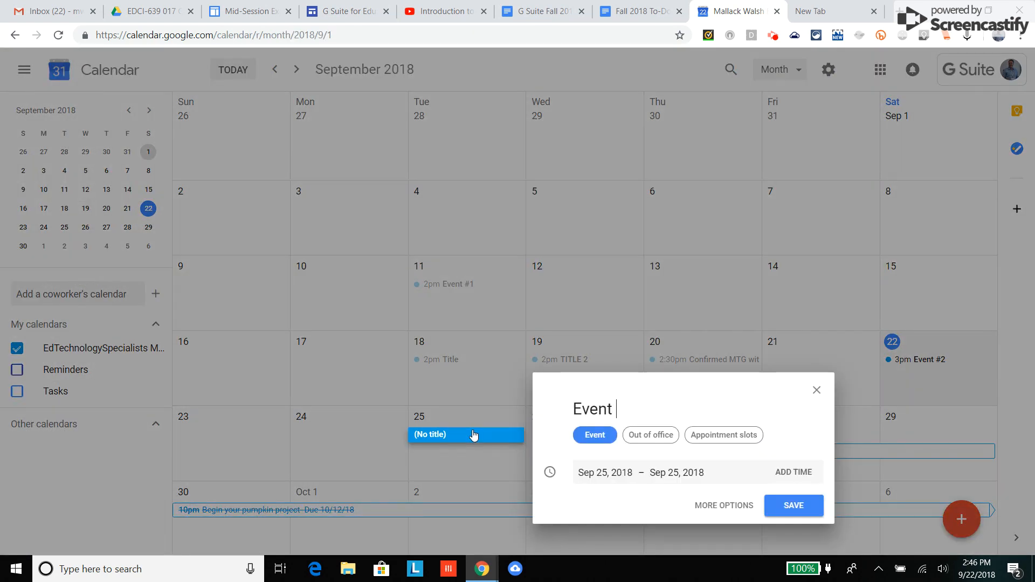
text( #3)
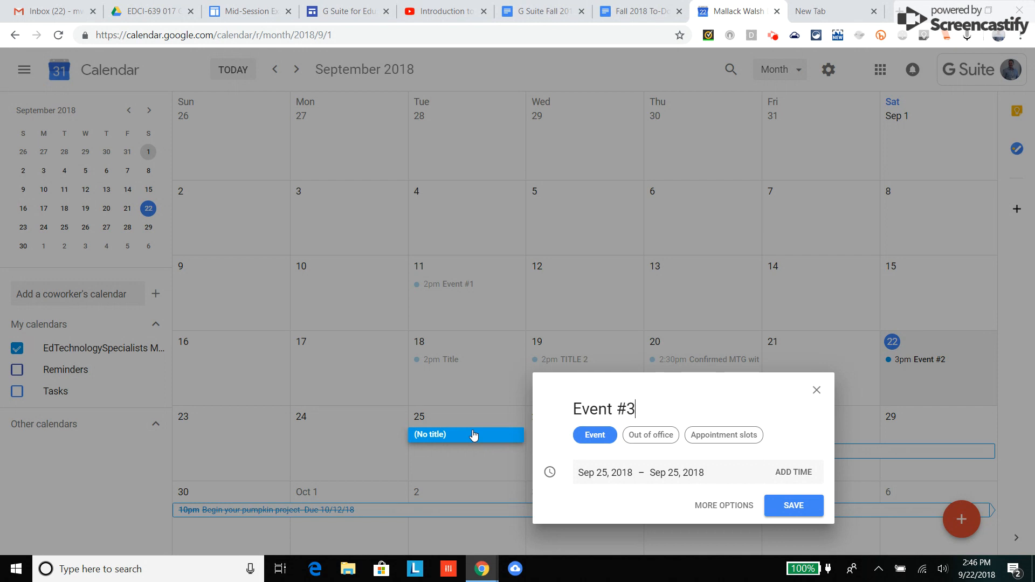
click(726, 507)
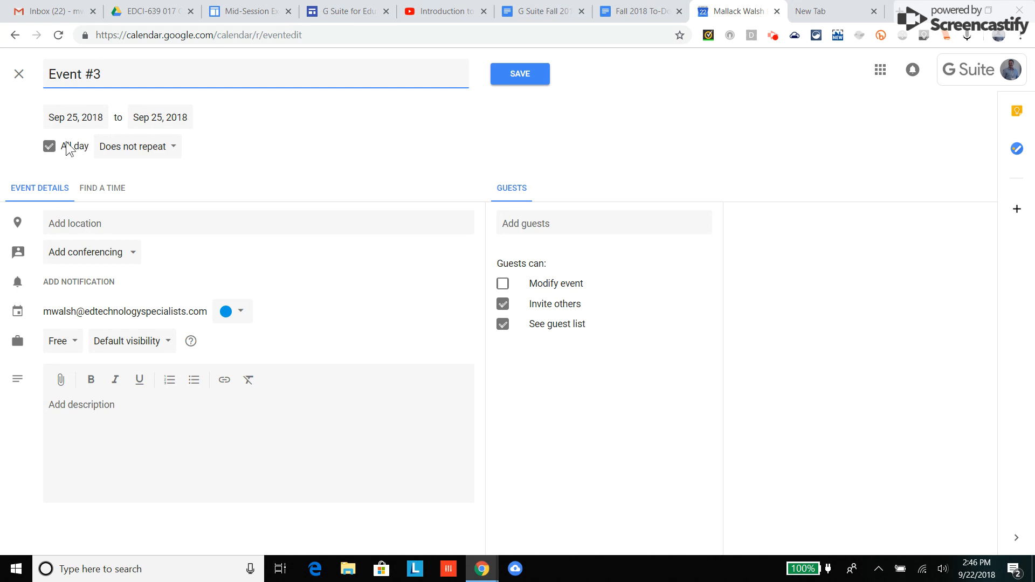
- Turn off the all-day option for Event #3 and set its start time to 1:00pm
click(49, 148)
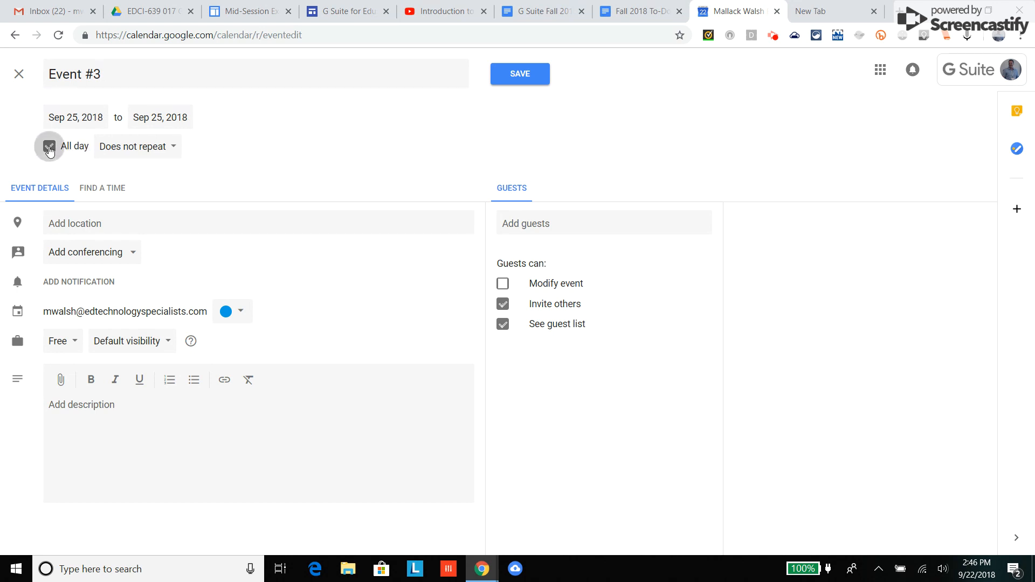
click(134, 114)
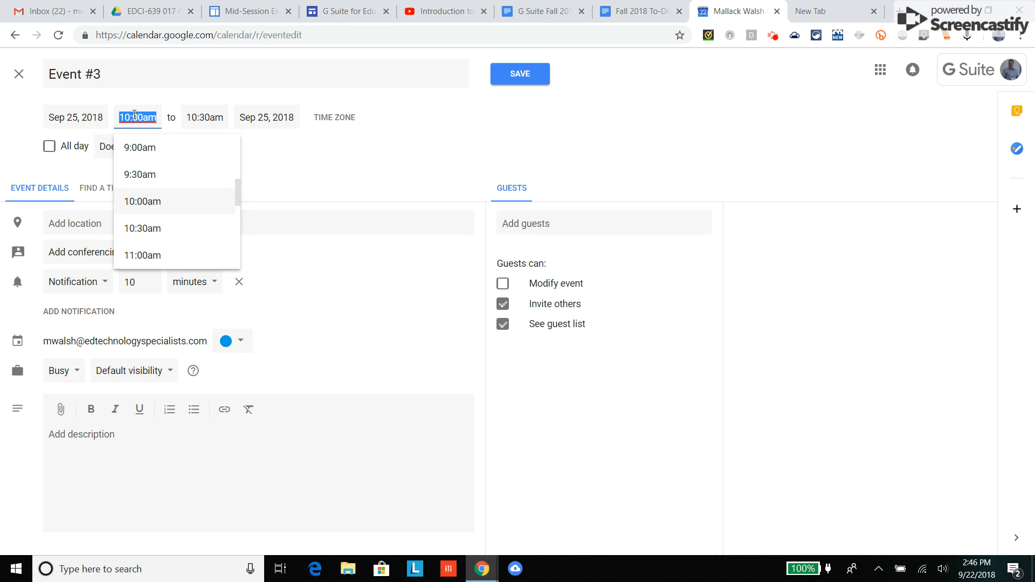
scroll(160, 205, down, 2)
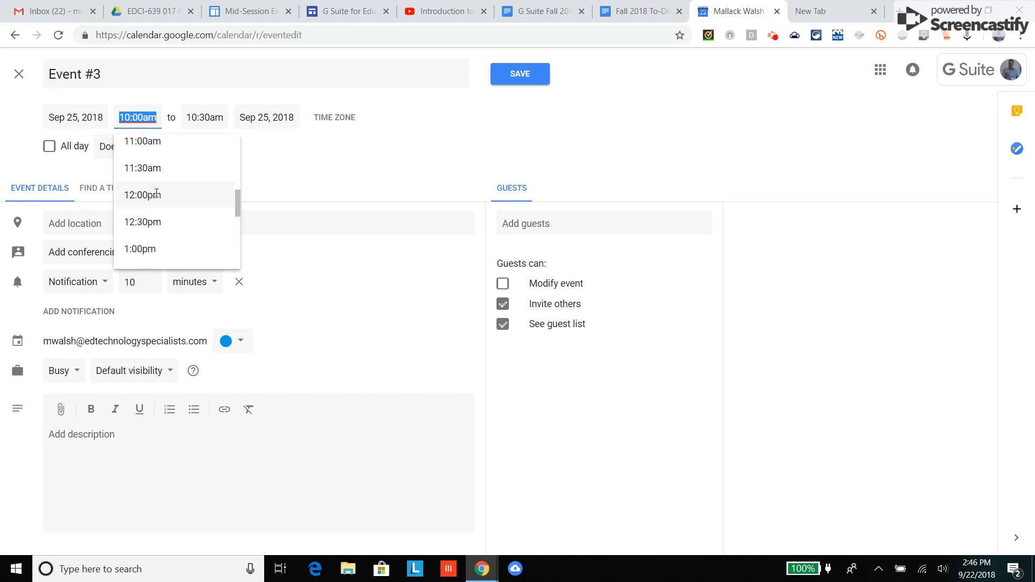
click(151, 248)
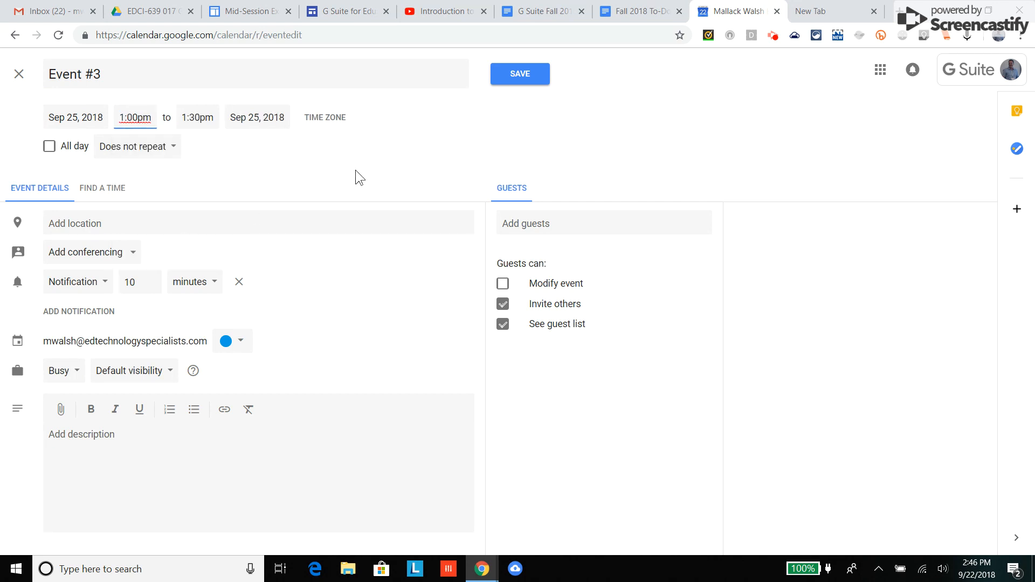
- Try the Daily, Weekly on Tuesday and Monthly on the fourth Tuesday repeat options for Event #3
click(169, 151)
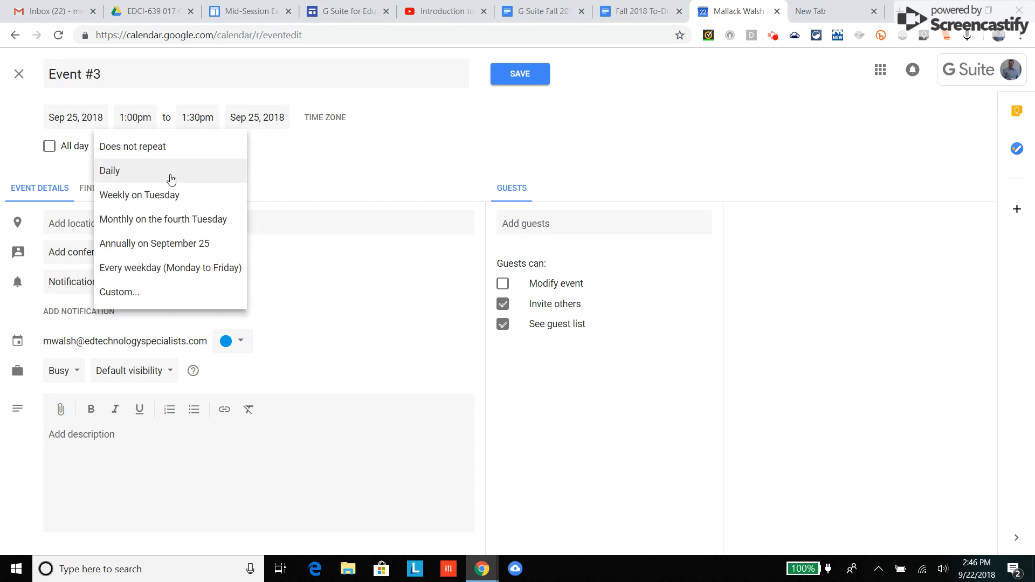
click(171, 178)
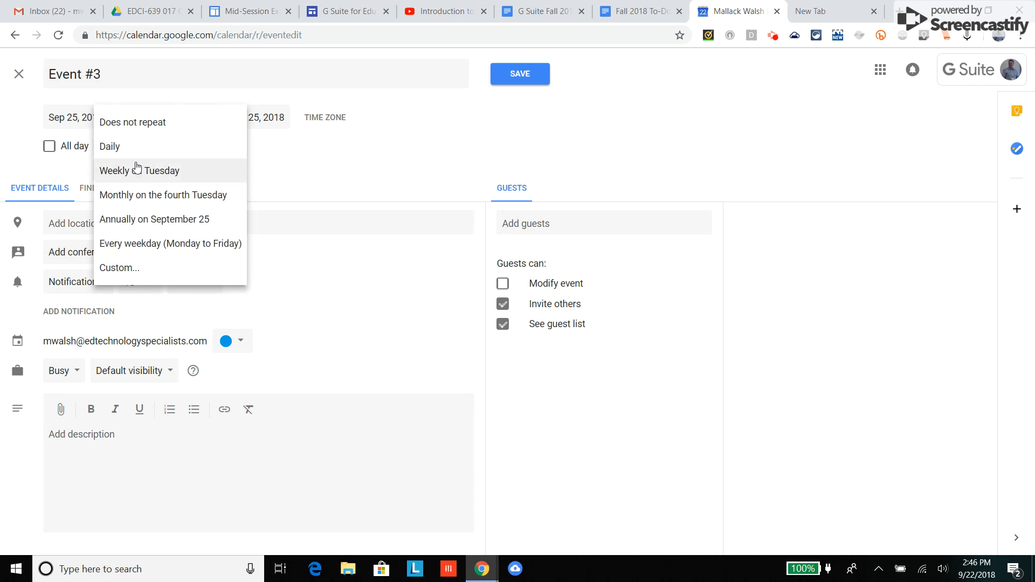
click(149, 182)
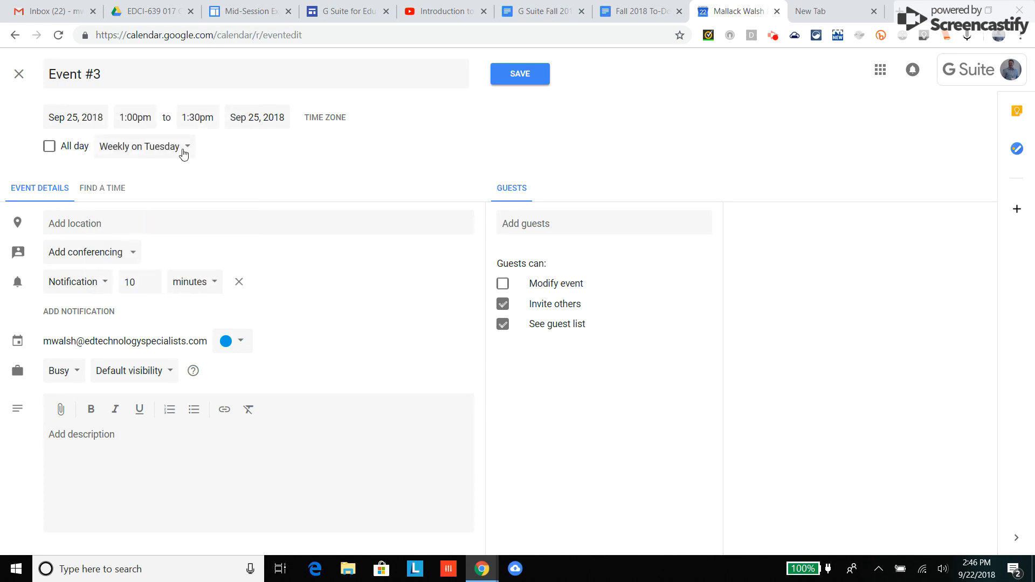
click(183, 154)
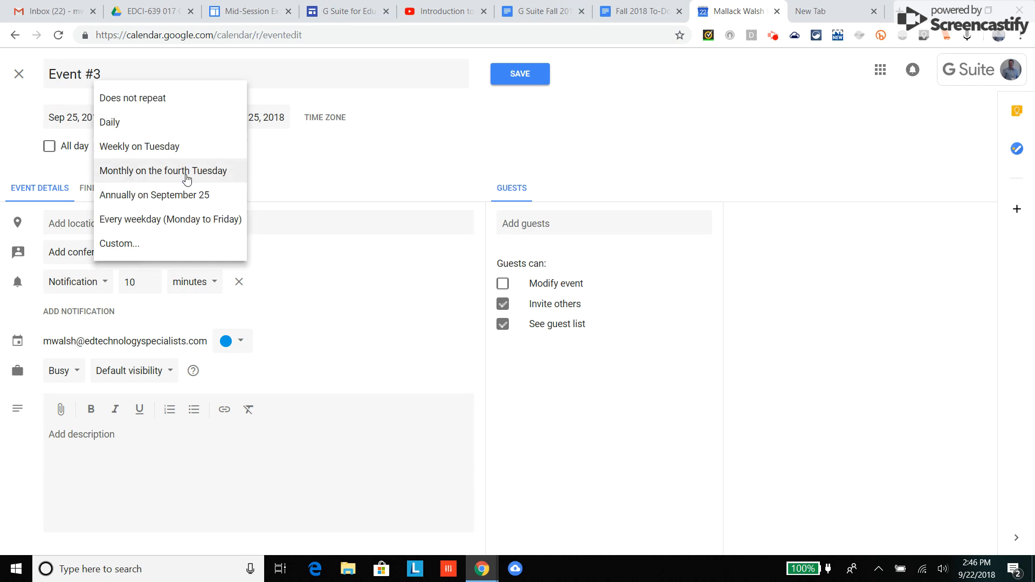
click(185, 174)
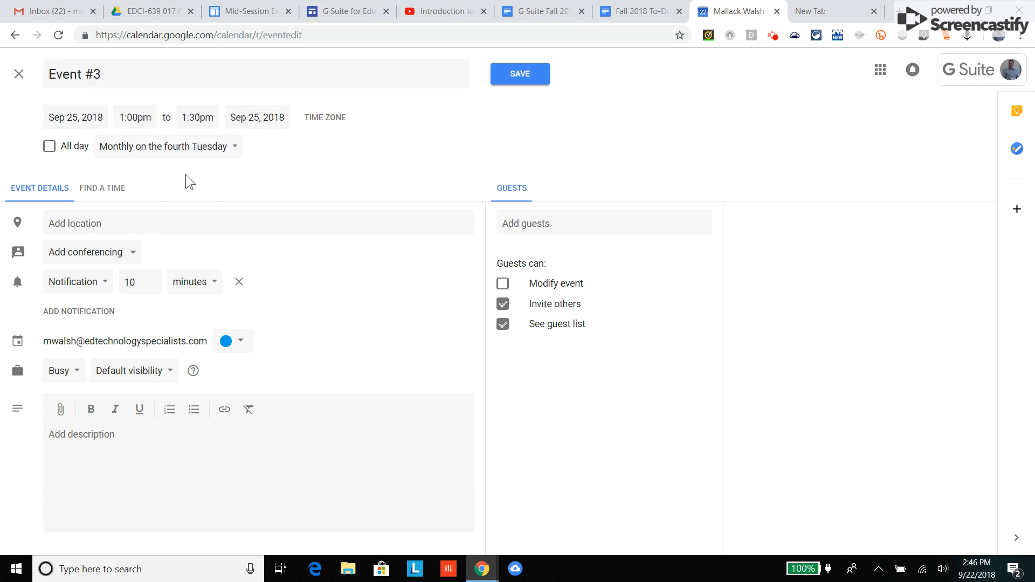
- Open the custom recurrence settings for Event #3 and try a weekly repeat on Thursday
click(221, 156)
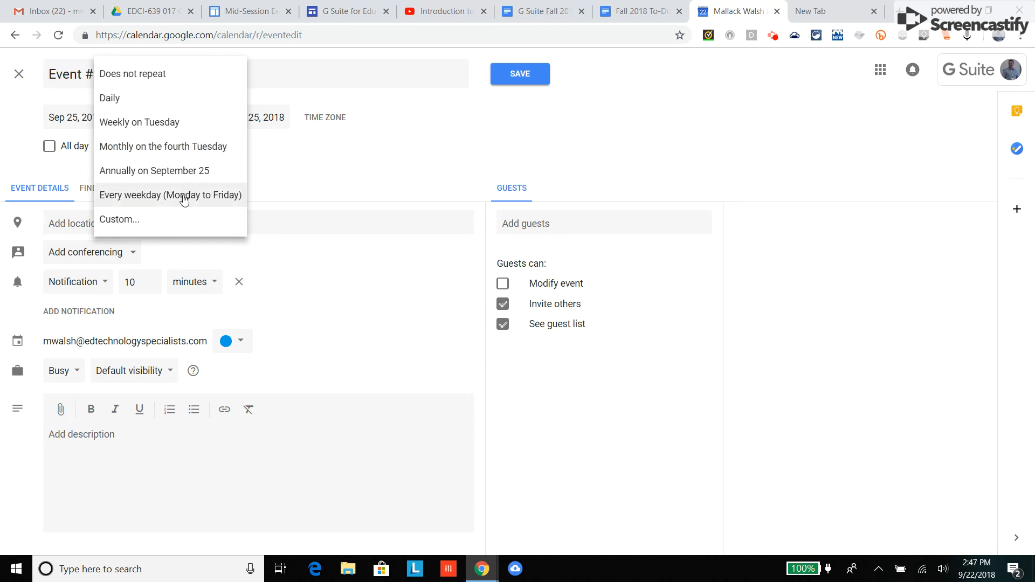
click(185, 219)
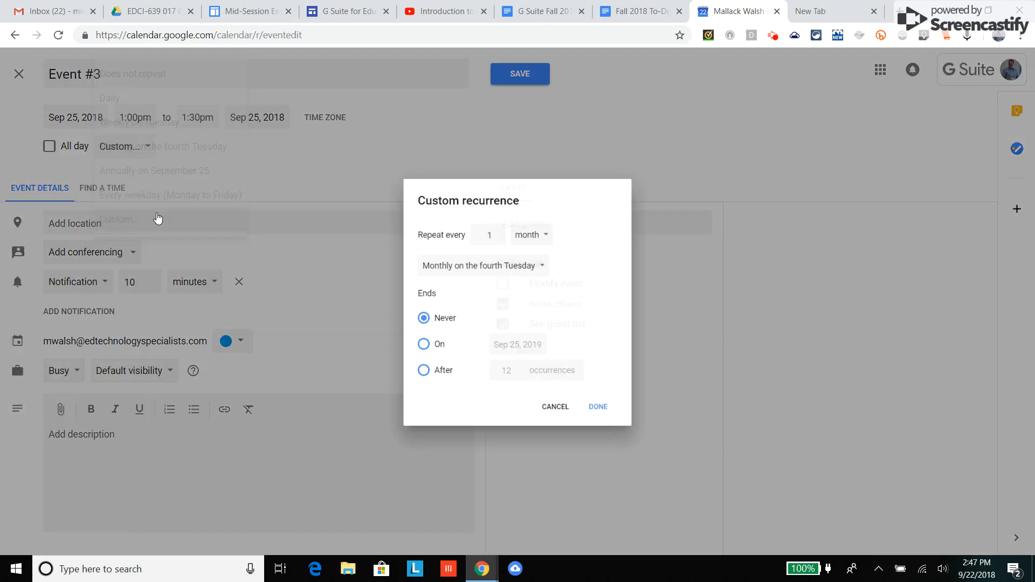
click(549, 228)
click(549, 229)
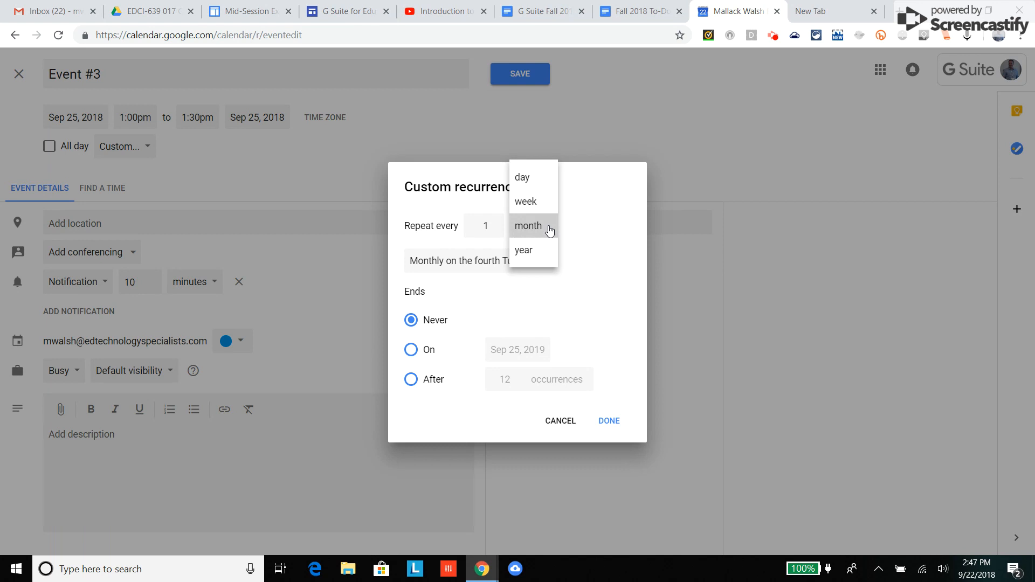
click(486, 269)
click(487, 272)
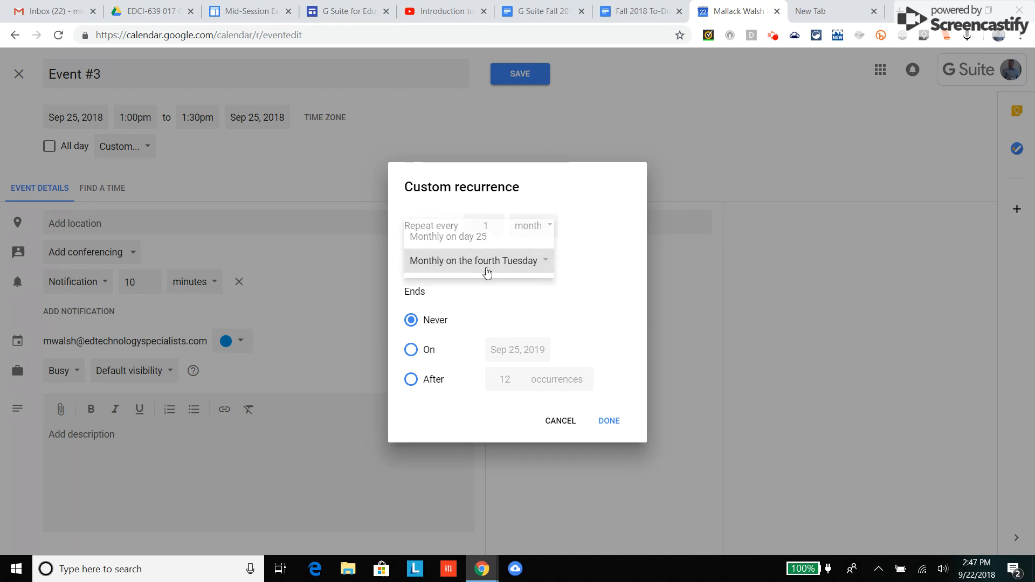
click(536, 231)
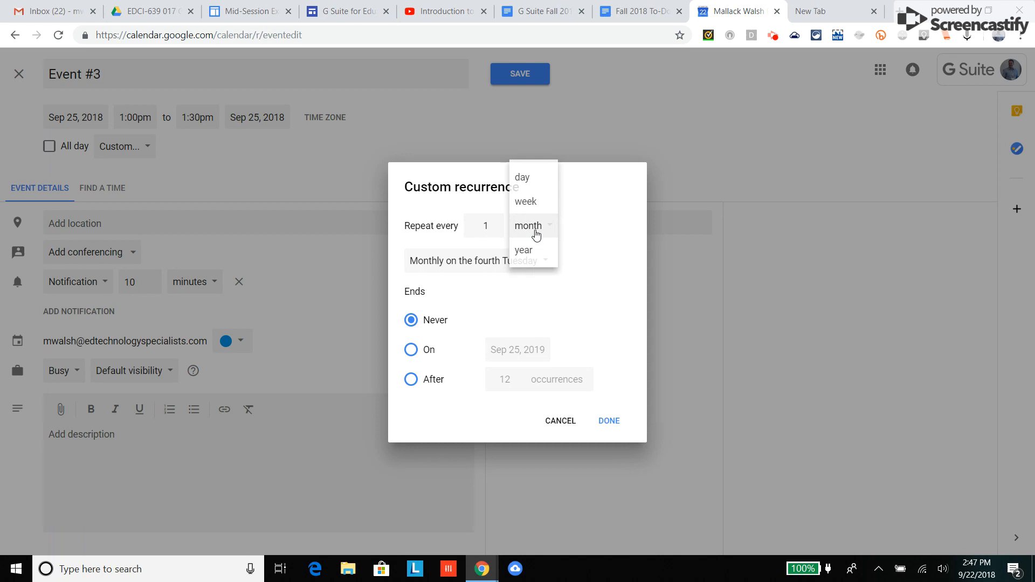
click(531, 203)
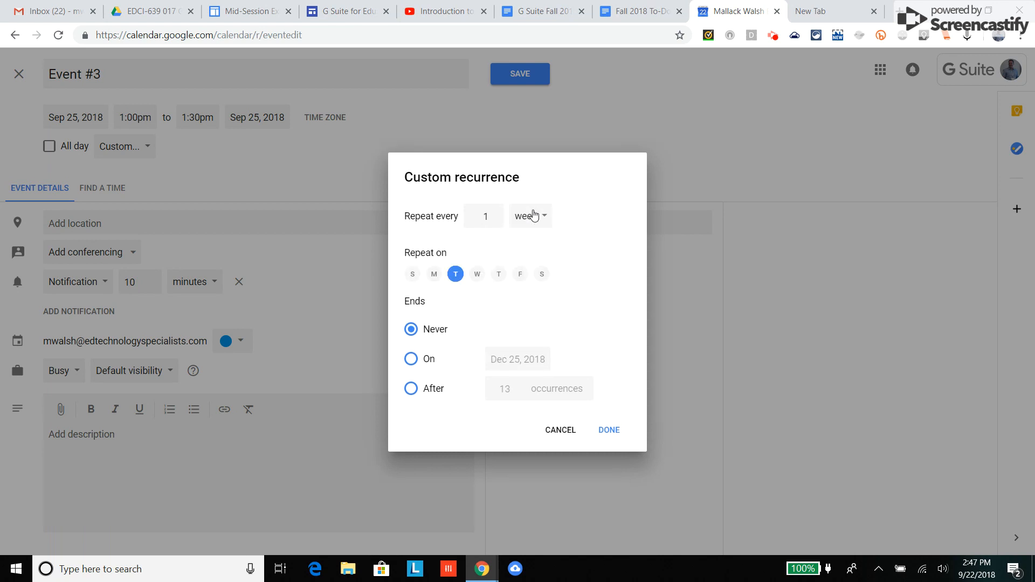
click(498, 275)
- Set the custom recurrence to repeat every 3 days
click(536, 221)
click(497, 216)
click(493, 212)
click(537, 215)
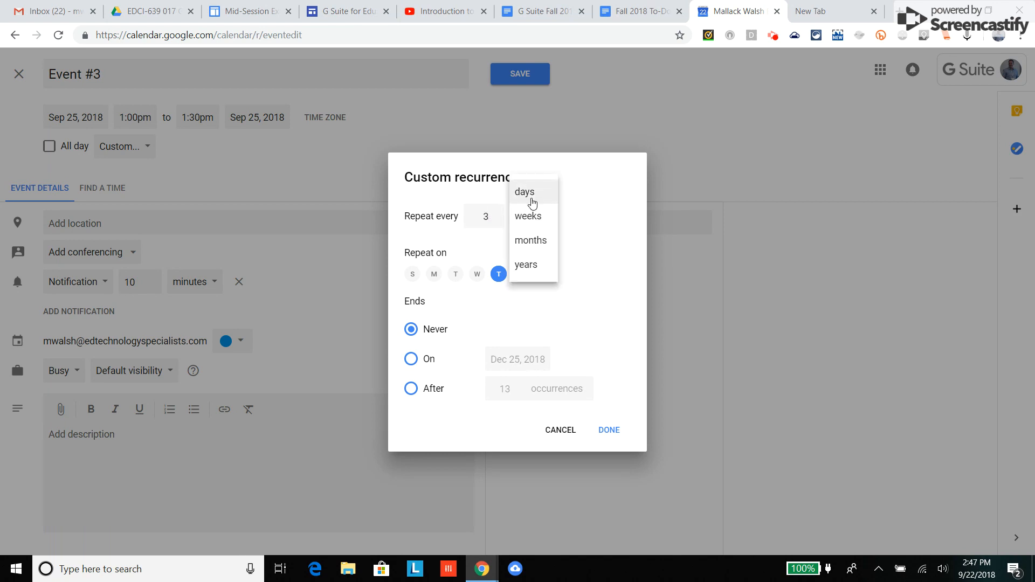
click(532, 194)
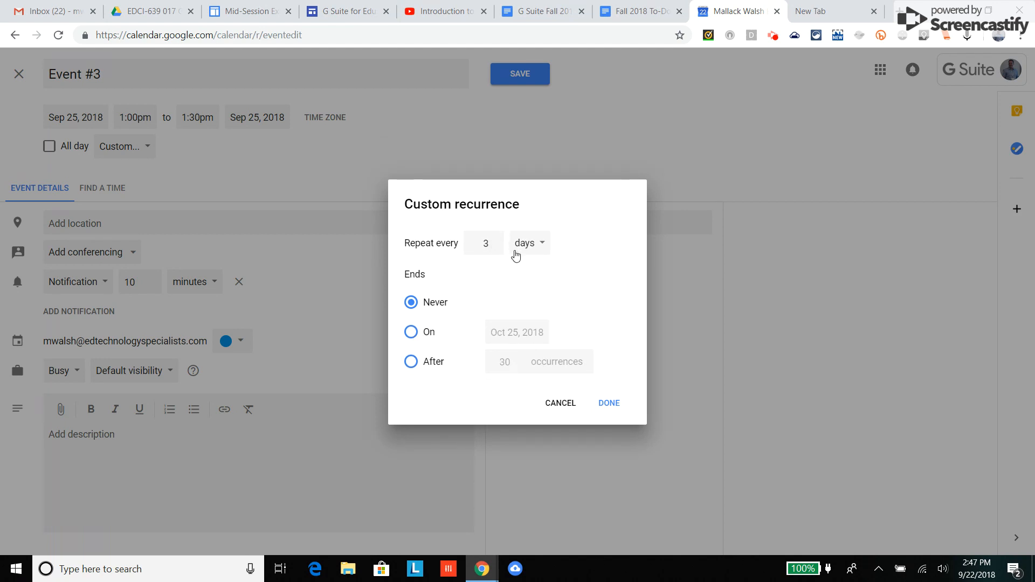
- End the recurrence after 30 occurrences and apply the custom repeat settings
click(411, 361)
click(415, 338)
click(411, 365)
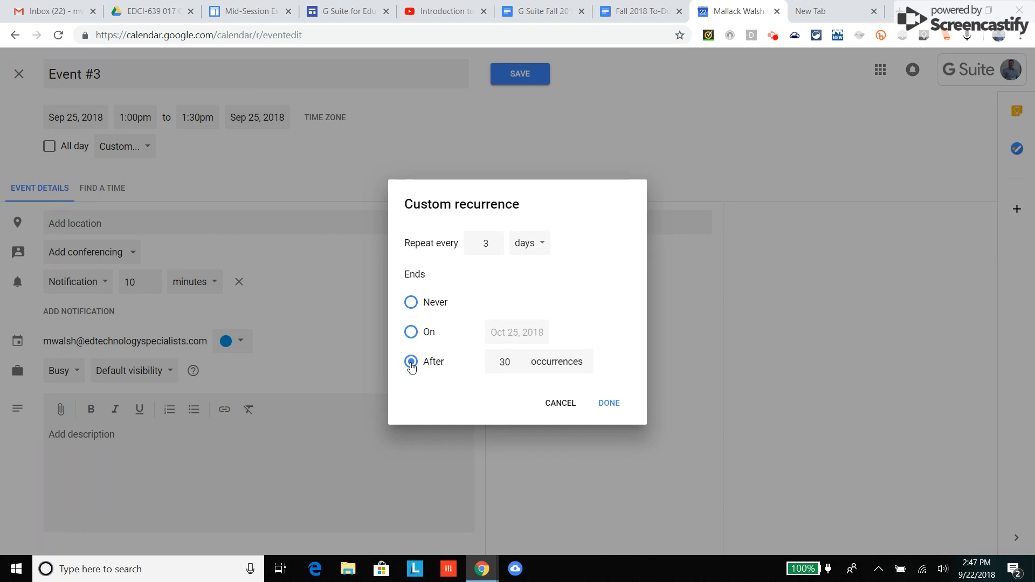
click(598, 409)
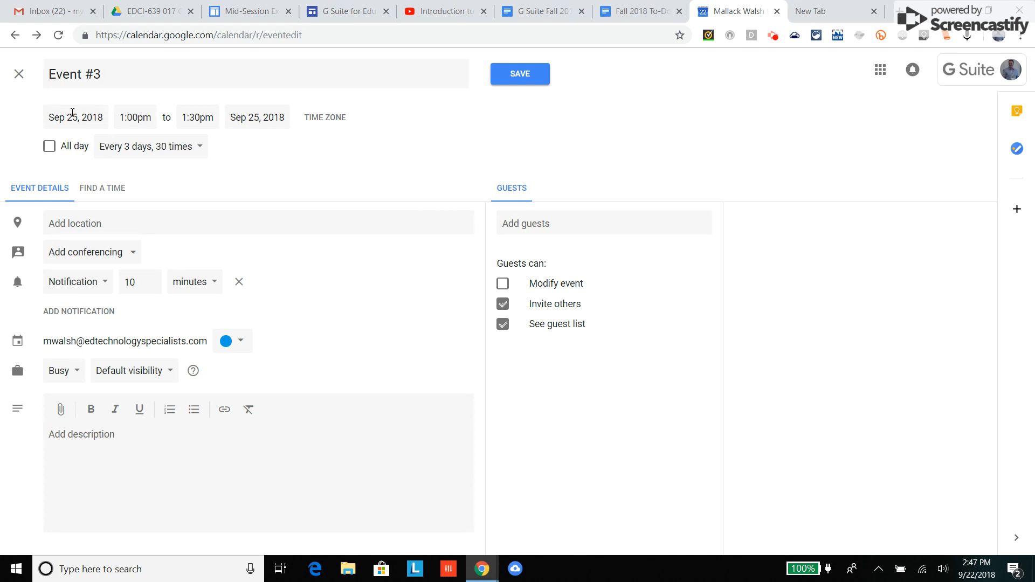
click(774, 37)
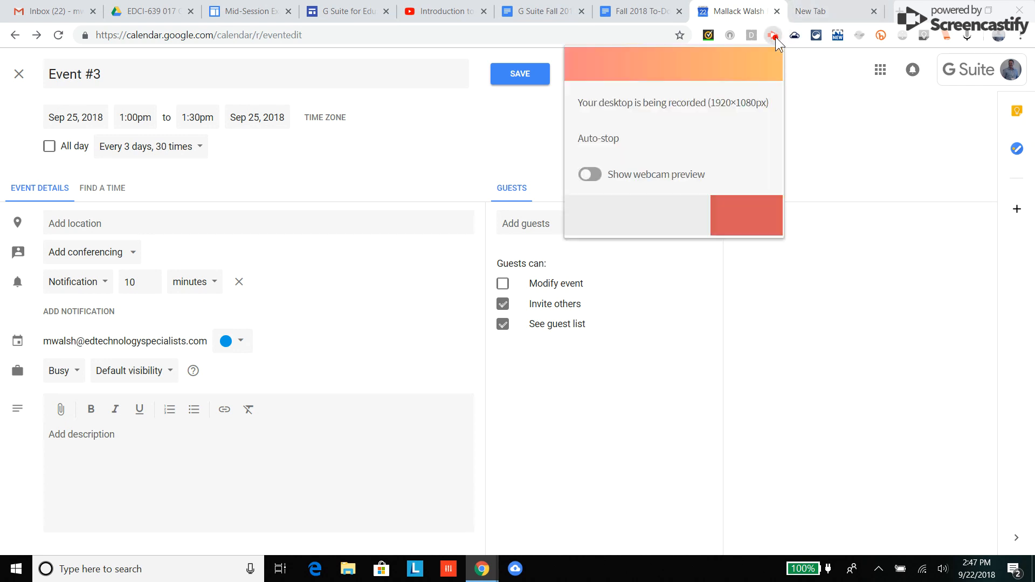
click(478, 158)
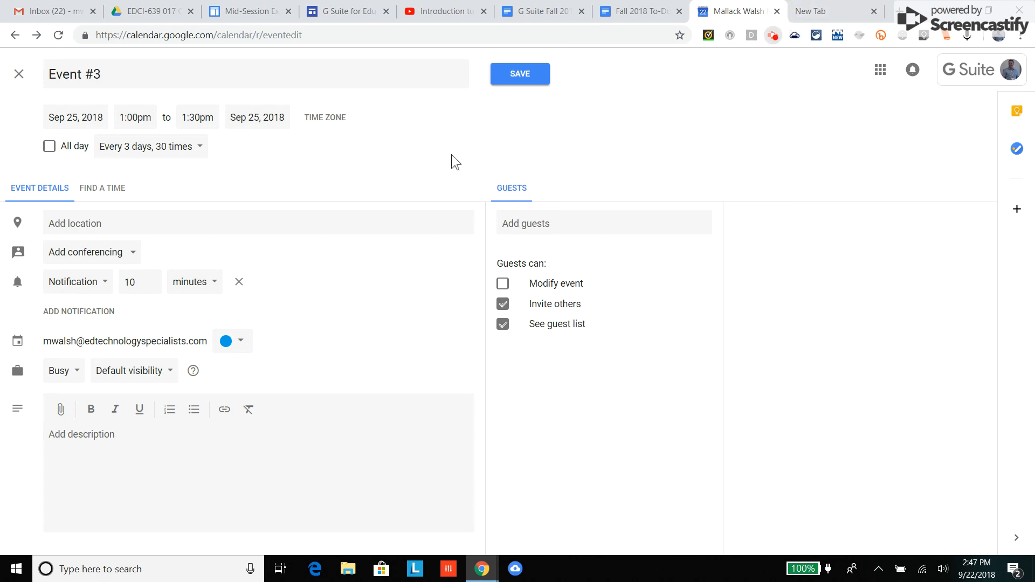
- Change the start date of Event #3 to Sep 26, 2018 and save the event
click(85, 117)
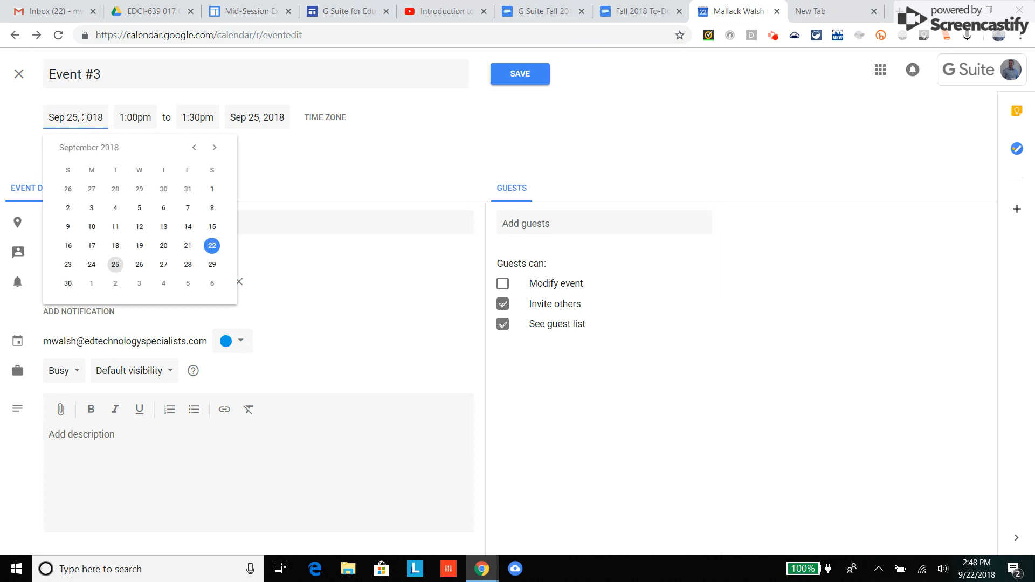
click(84, 117)
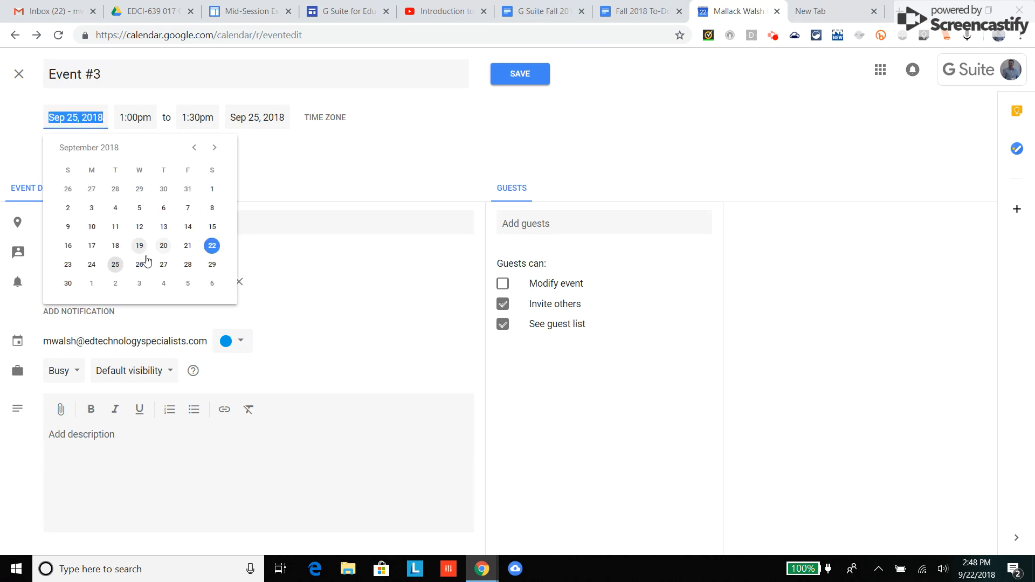
click(117, 266)
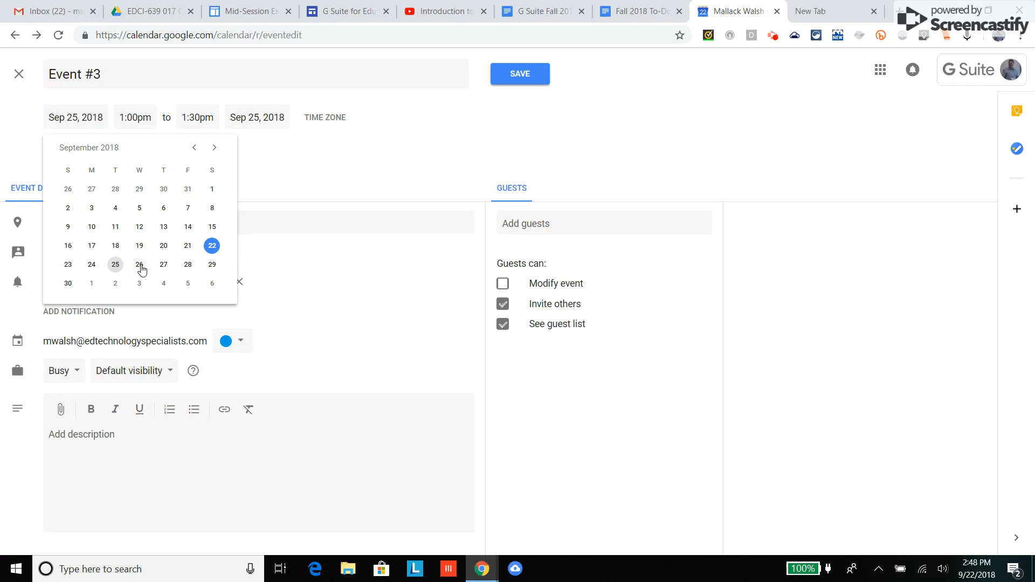
click(188, 266)
click(87, 116)
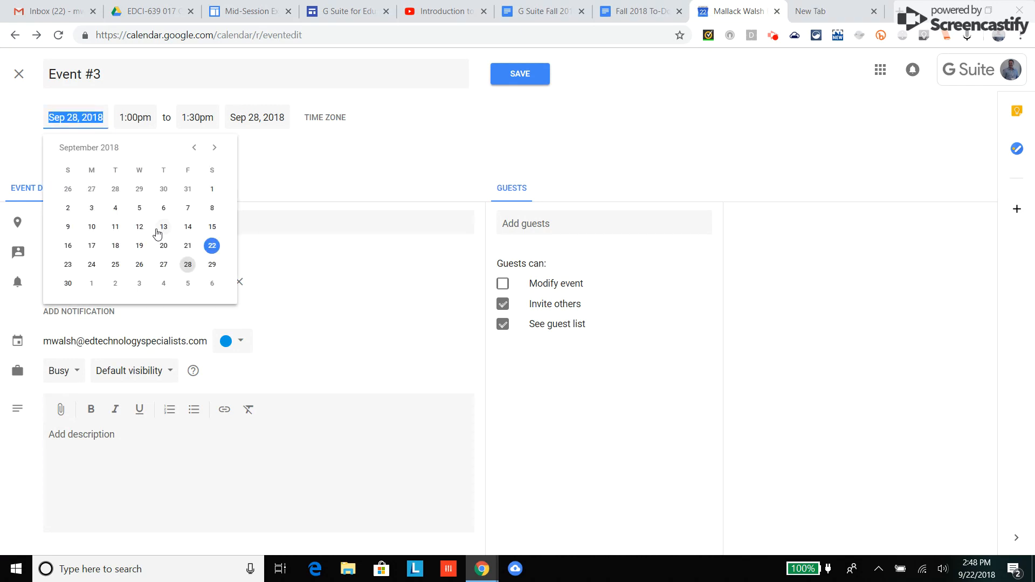
click(115, 264)
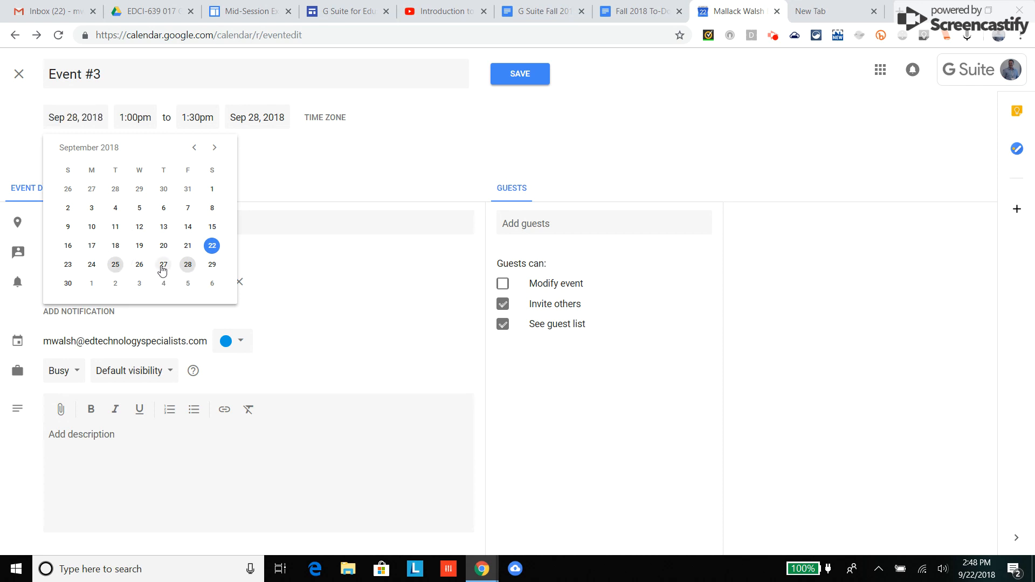
click(137, 264)
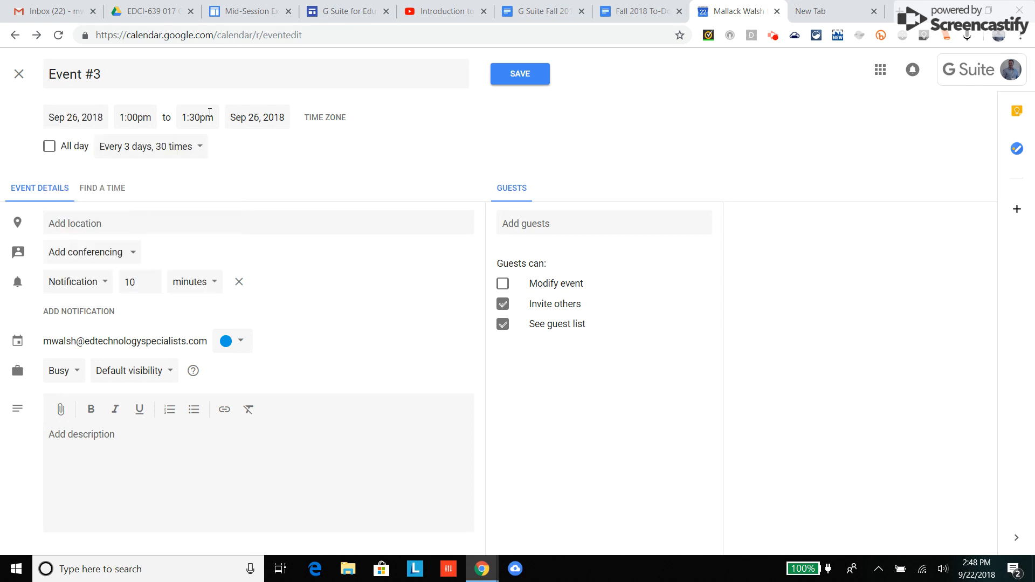
click(515, 80)
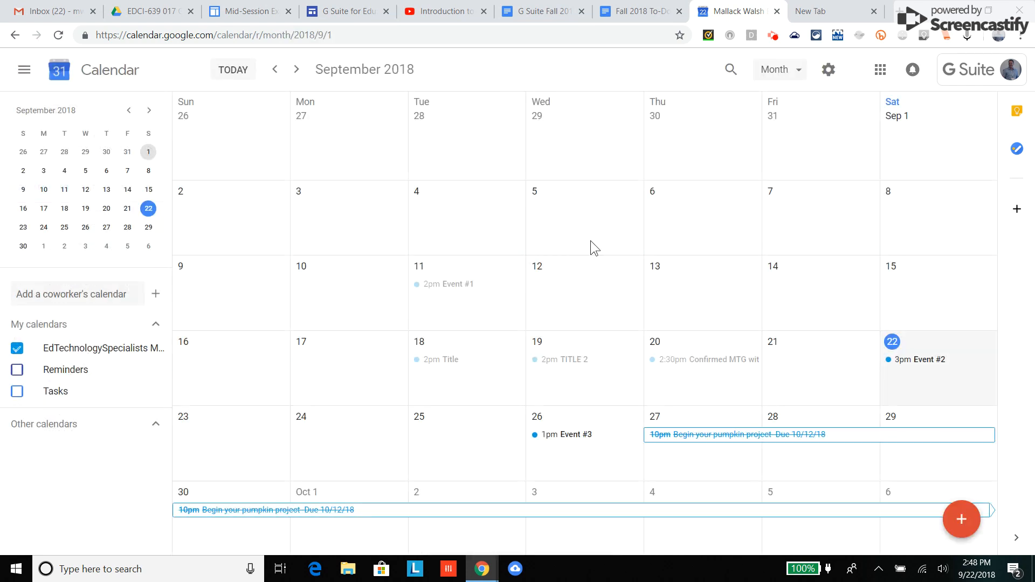
click(439, 416)
drag(439, 416, 691, 429)
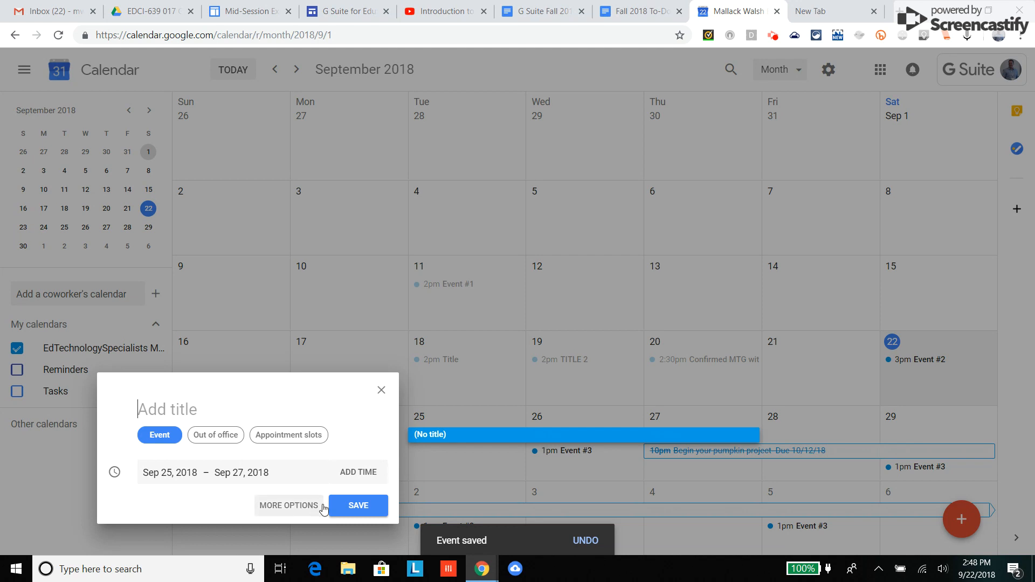
click(464, 323)
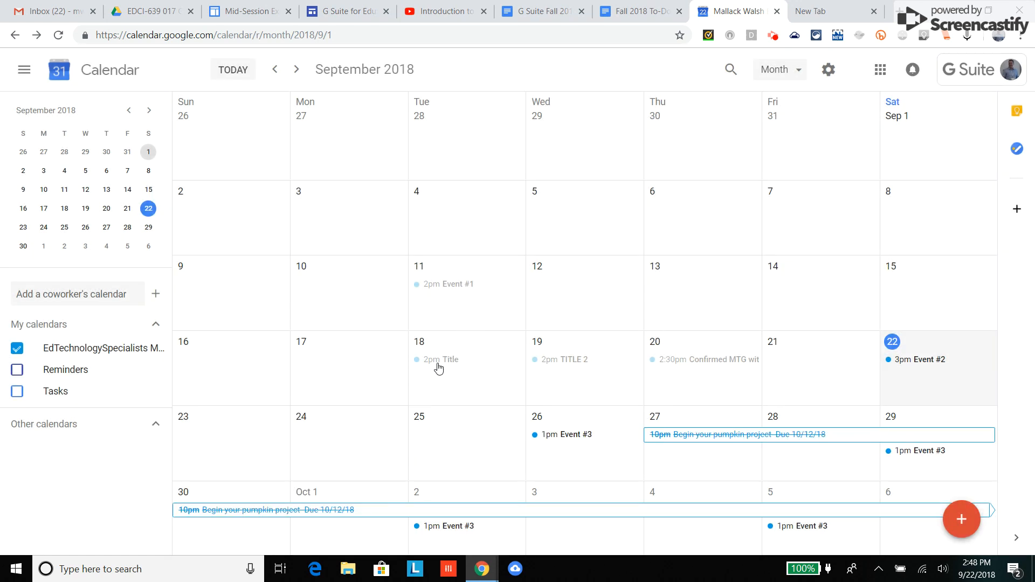
- View the details of TITLE 2 on September 19, and open Event #1 on September 11 for editing
click(558, 365)
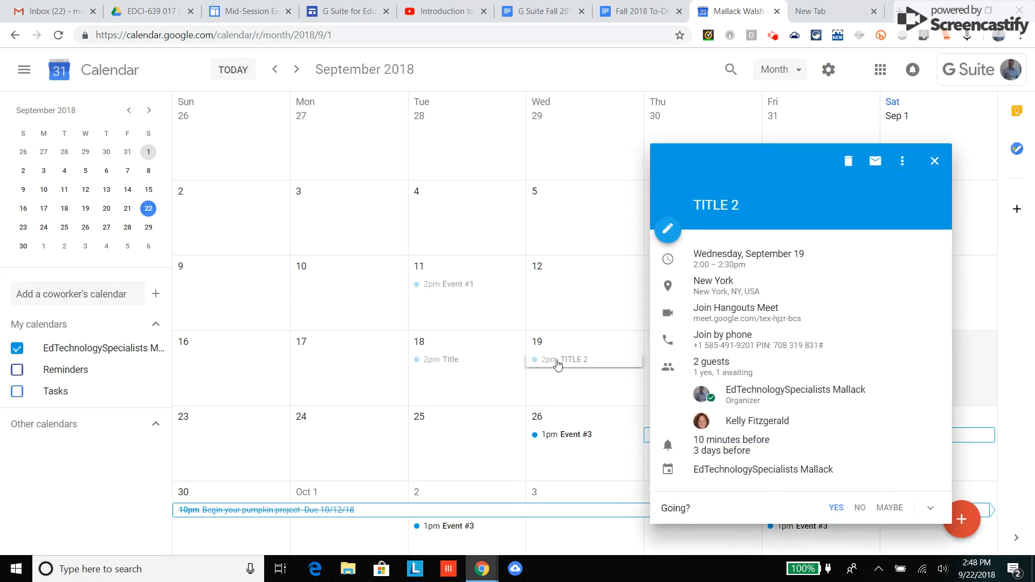
click(444, 286)
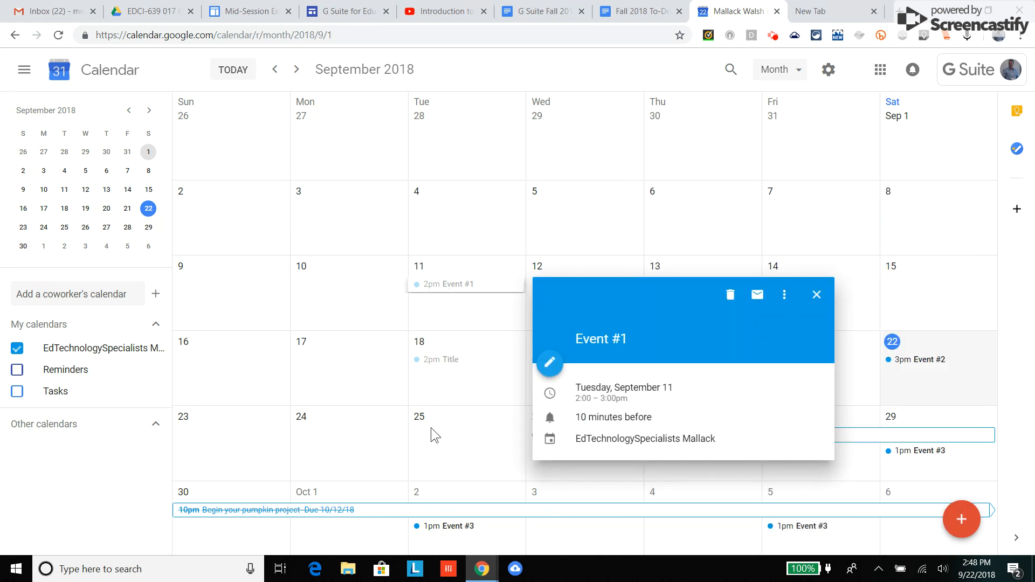
click(554, 369)
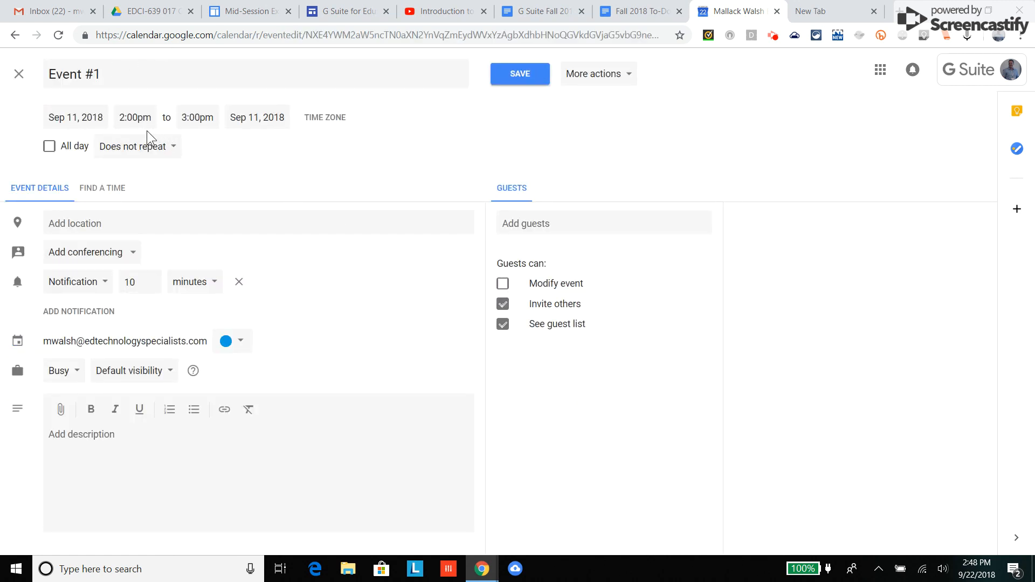
- Set the location of Event #1 to New York, NY, USA and check the available conferencing options
click(115, 223)
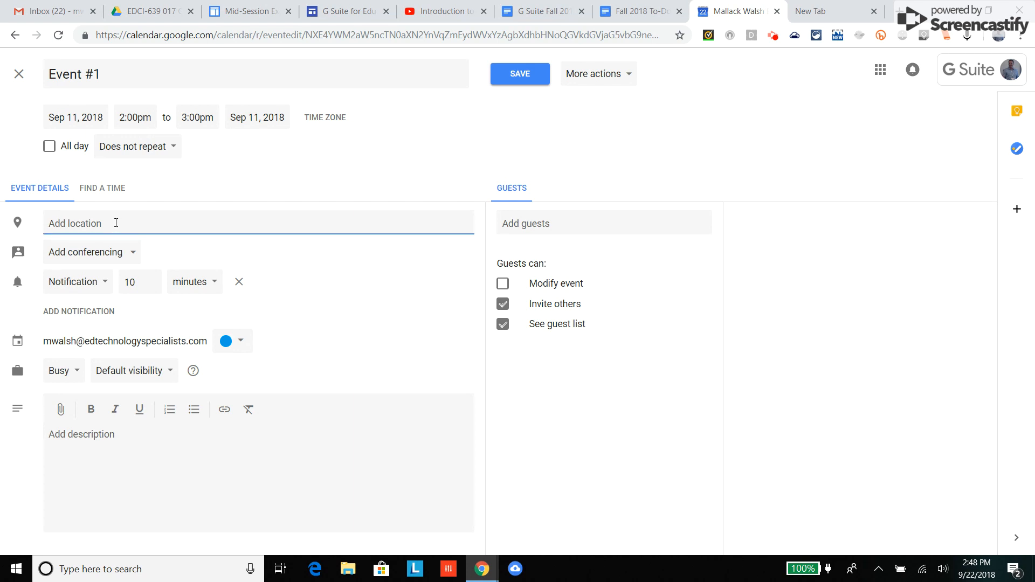
text(nyc)
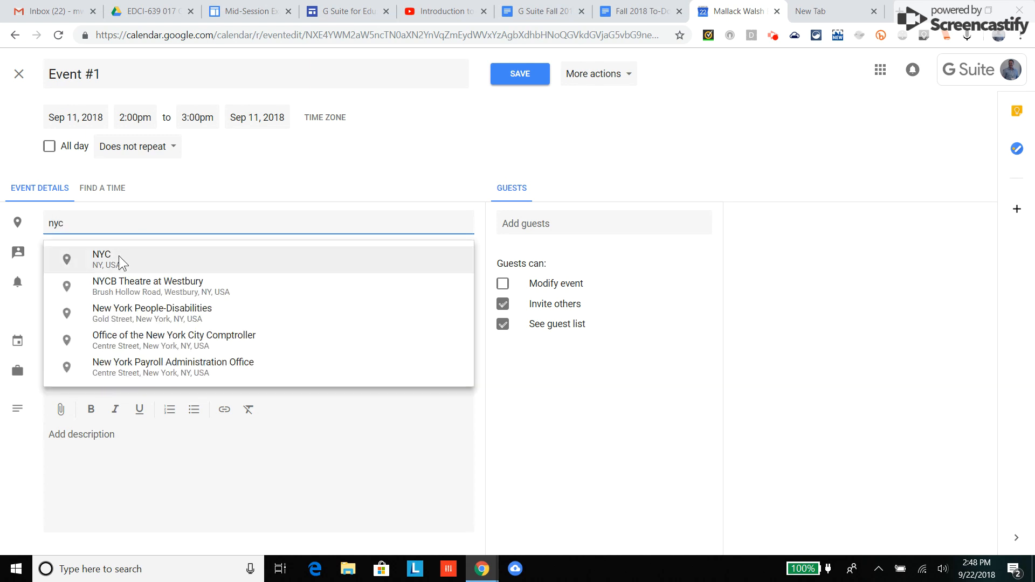
click(119, 261)
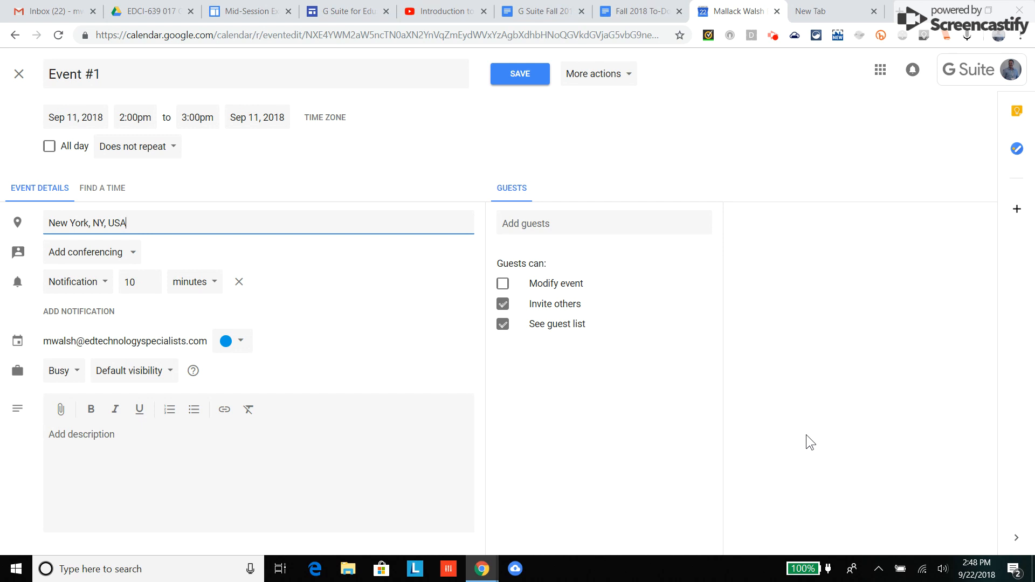
click(133, 254)
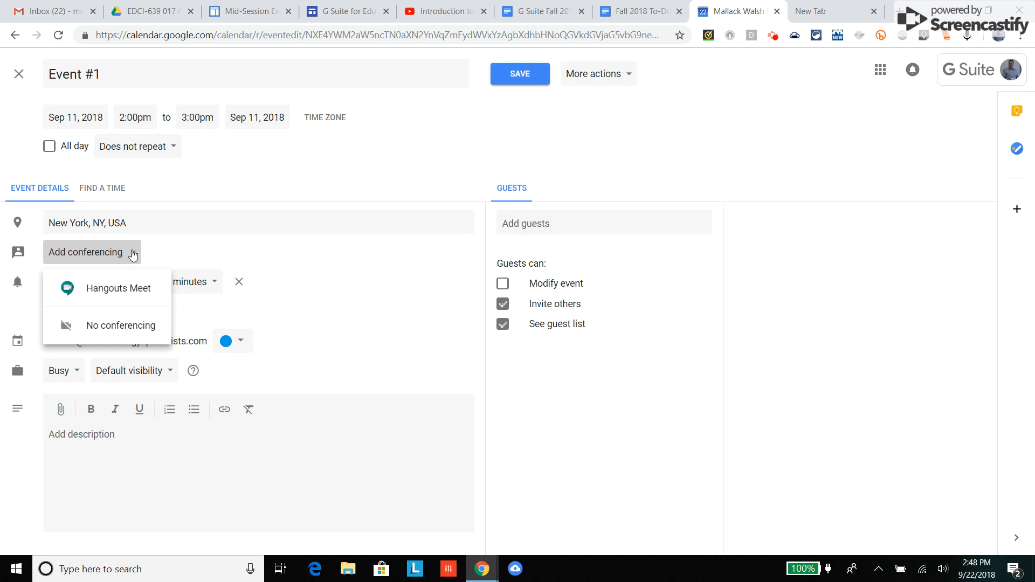
click(133, 254)
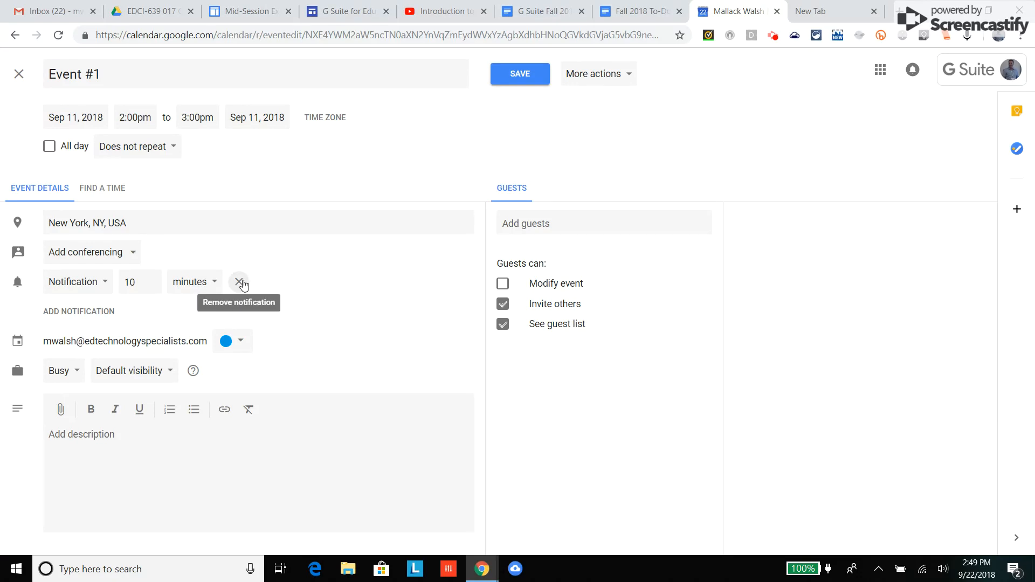
- Add a second notification to Event #1 set to 1 hour before the event
click(89, 311)
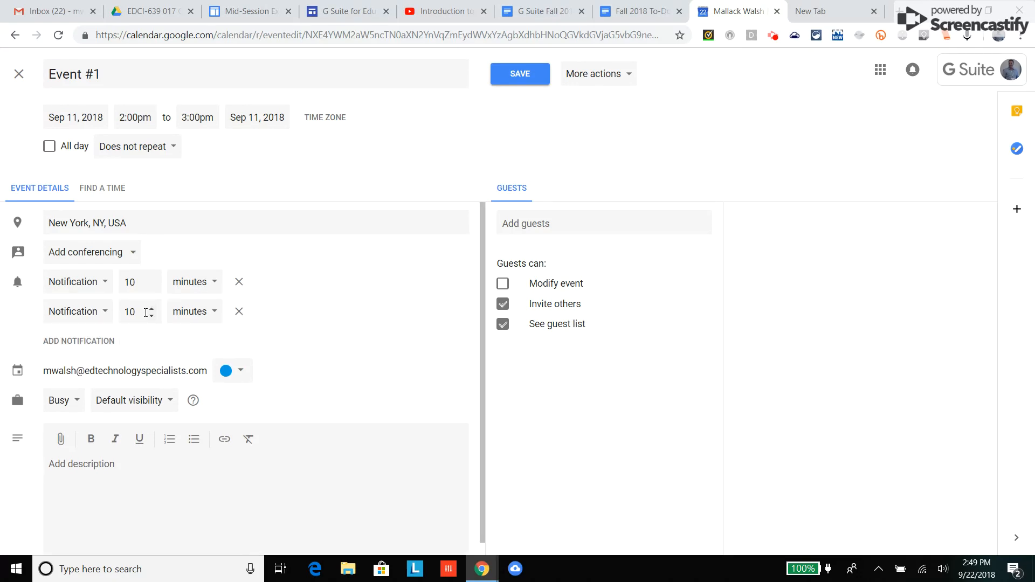
click(104, 312)
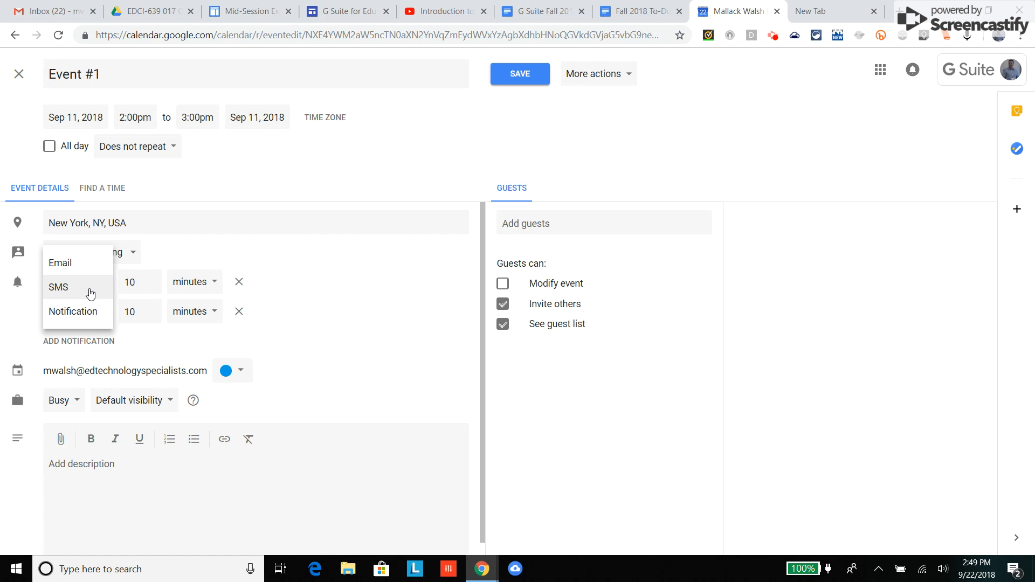
click(70, 318)
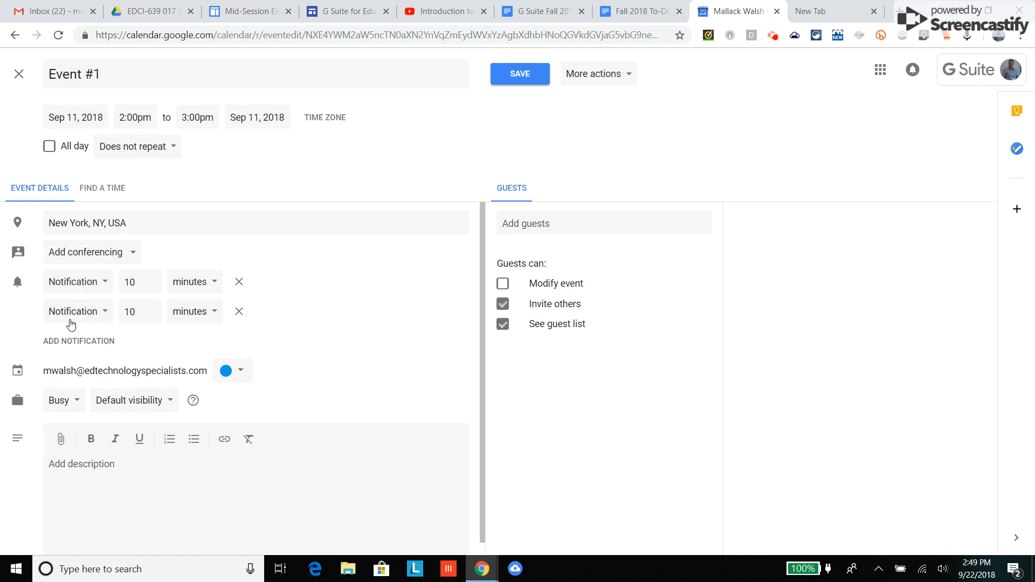
click(153, 317)
click(187, 318)
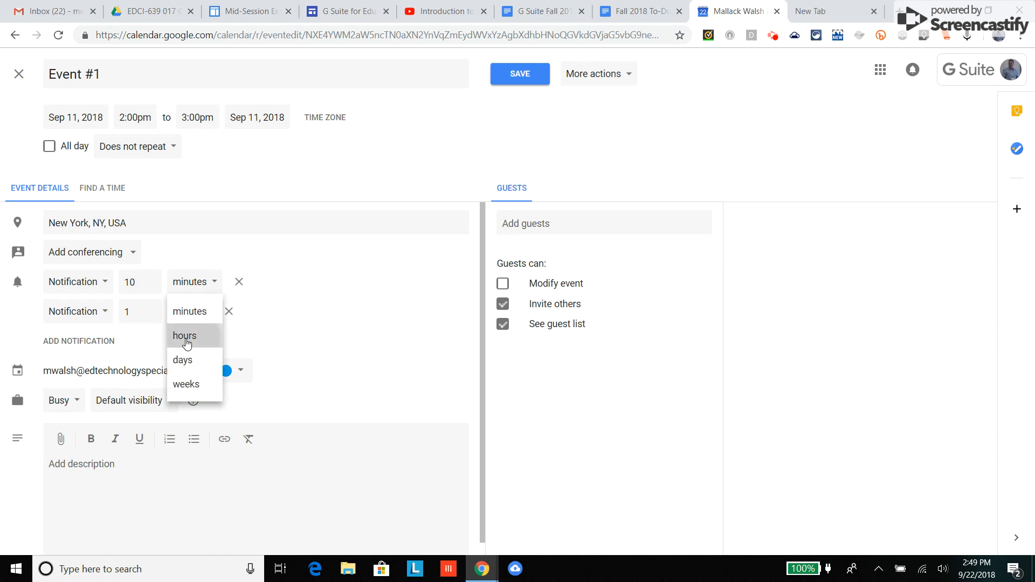
click(186, 336)
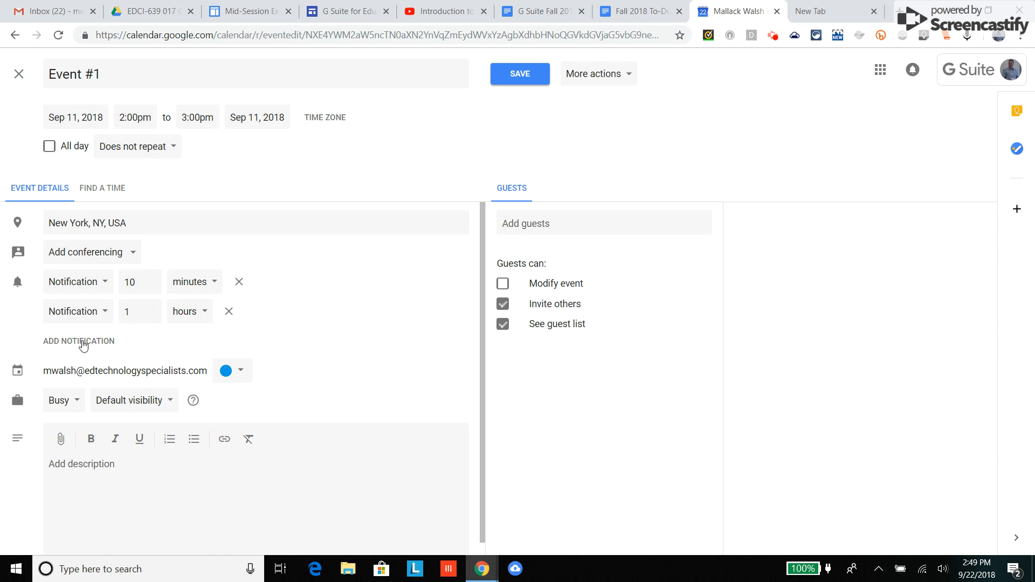
- Add a third notification to Event #1 set to 9 days before the event
click(83, 342)
click(100, 344)
click(100, 344)
click(152, 347)
click(208, 347)
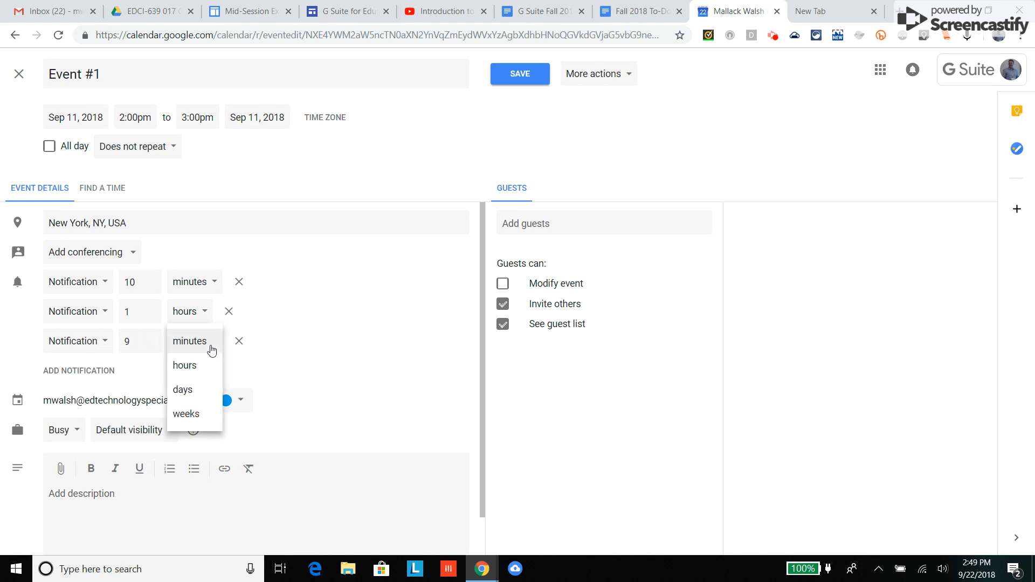
click(194, 390)
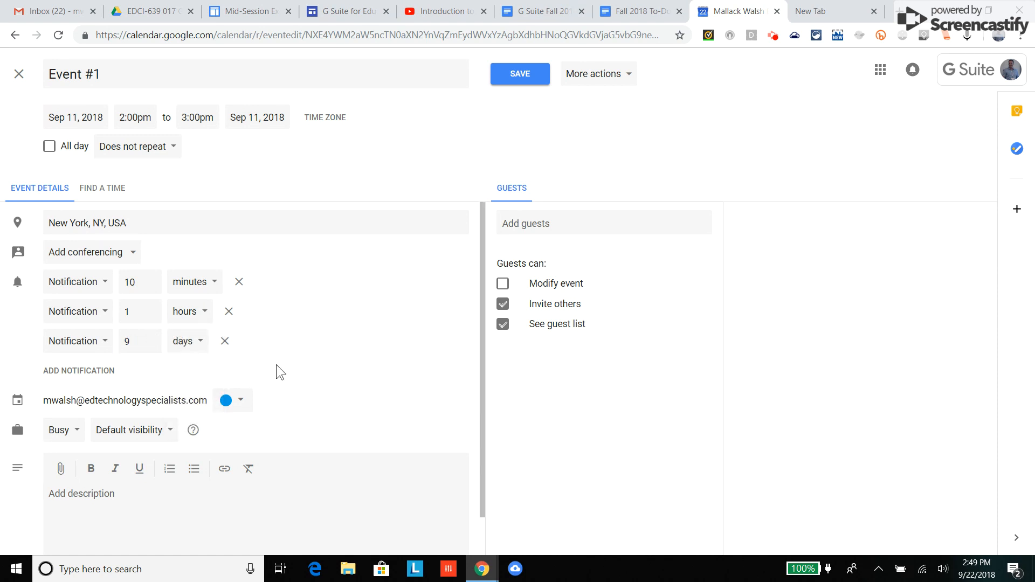
- View the recent files available to attach to the event description, close the file picker and dismiss the Event #2 reminder
scroll(276, 372, down, 1)
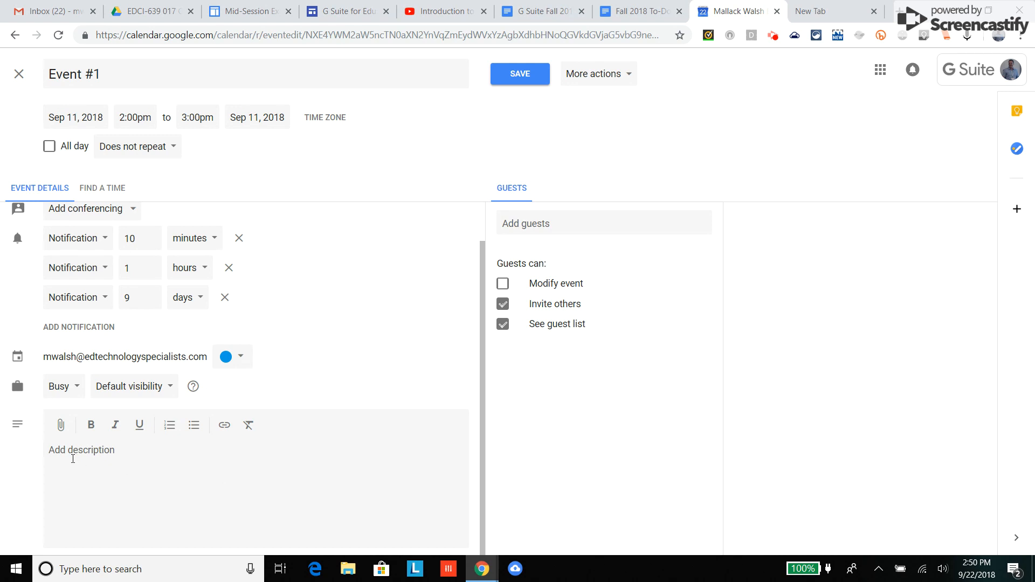
click(61, 426)
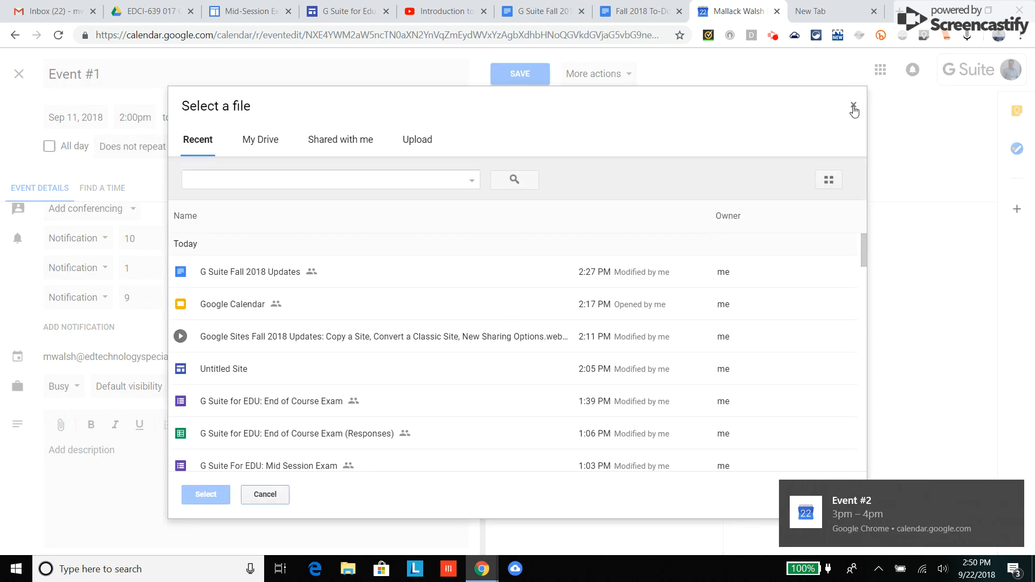
click(852, 106)
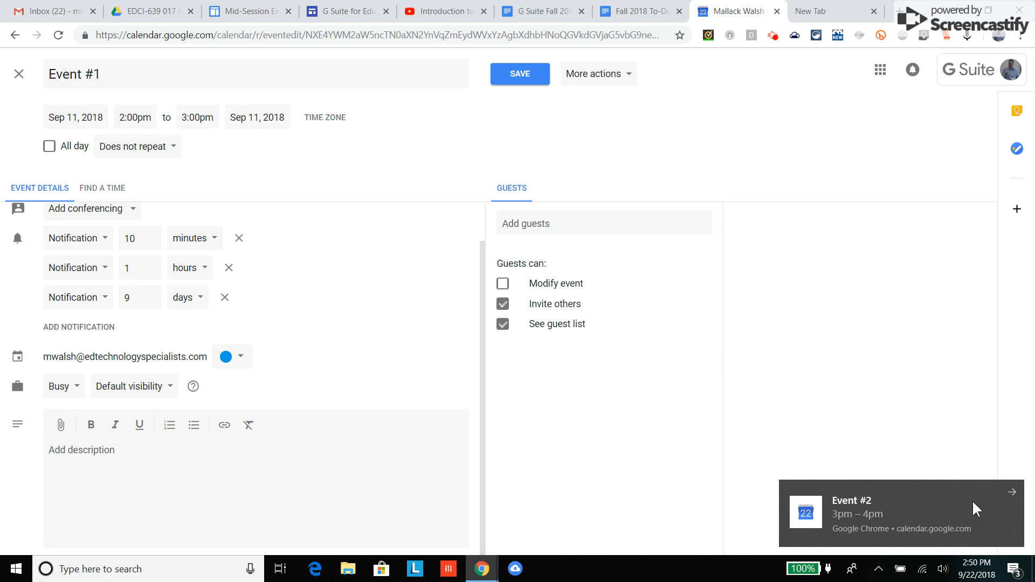
click(1011, 491)
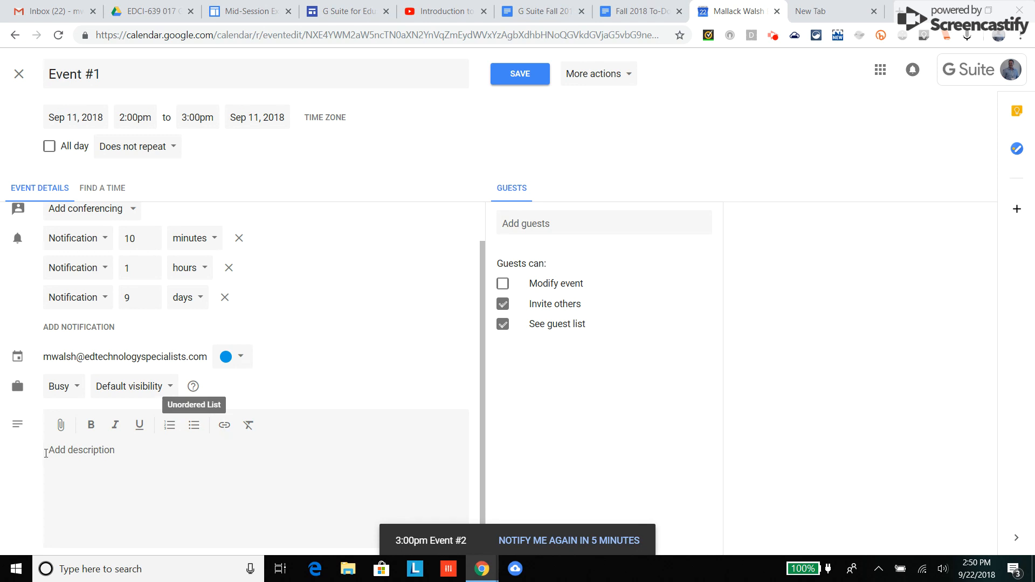
- Enter "Bla bla" as the description of Event #1 and add a suggested contact as a guest
click(108, 459)
text(Bla bla)
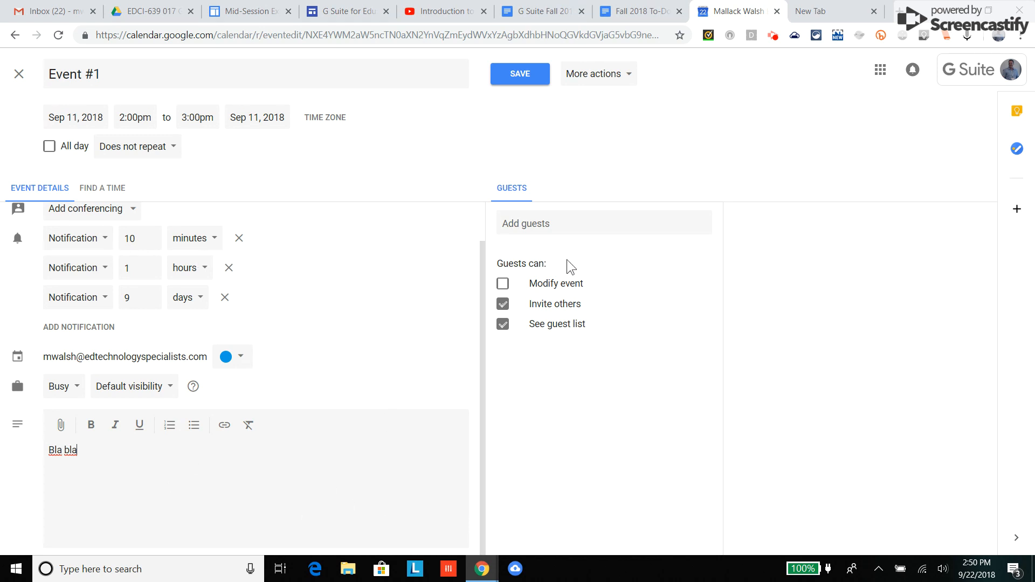
click(546, 231)
text(kf)
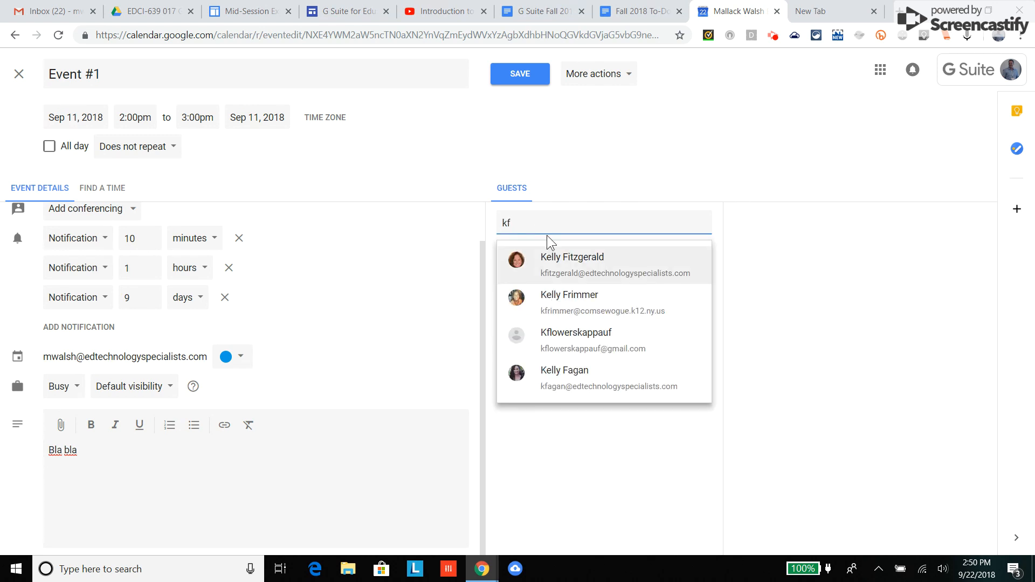
click(565, 266)
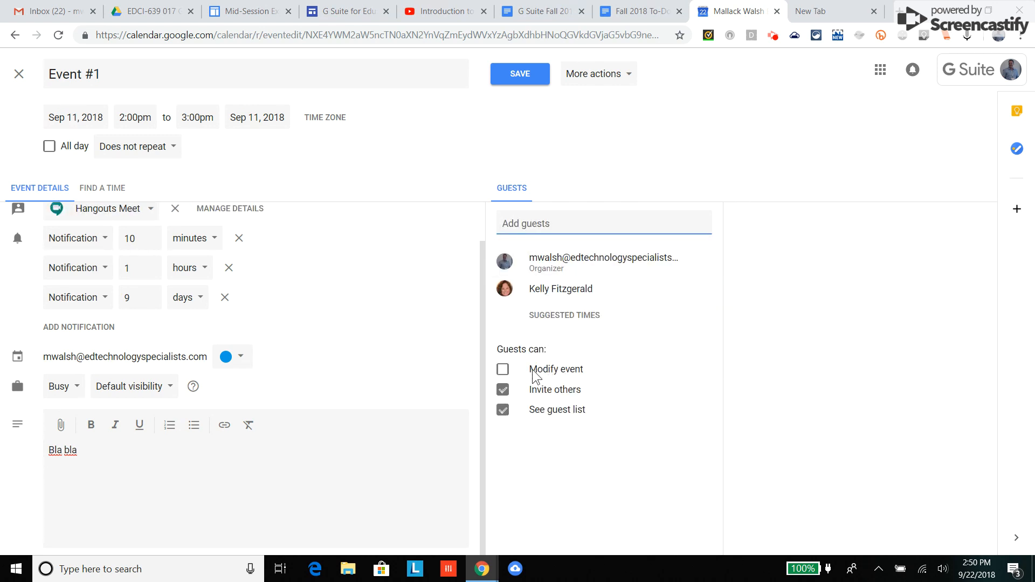
- Disallow guests from inviting others while keeping the guest list visible, and save Event #1 without sending invitations
click(504, 372)
click(505, 372)
click(501, 394)
click(504, 412)
click(503, 410)
click(521, 74)
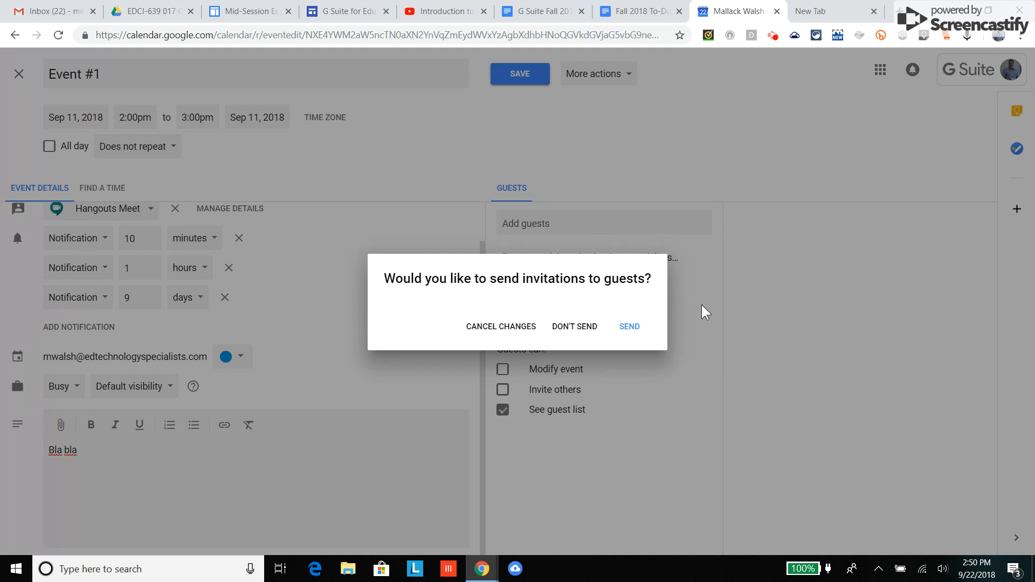
click(569, 326)
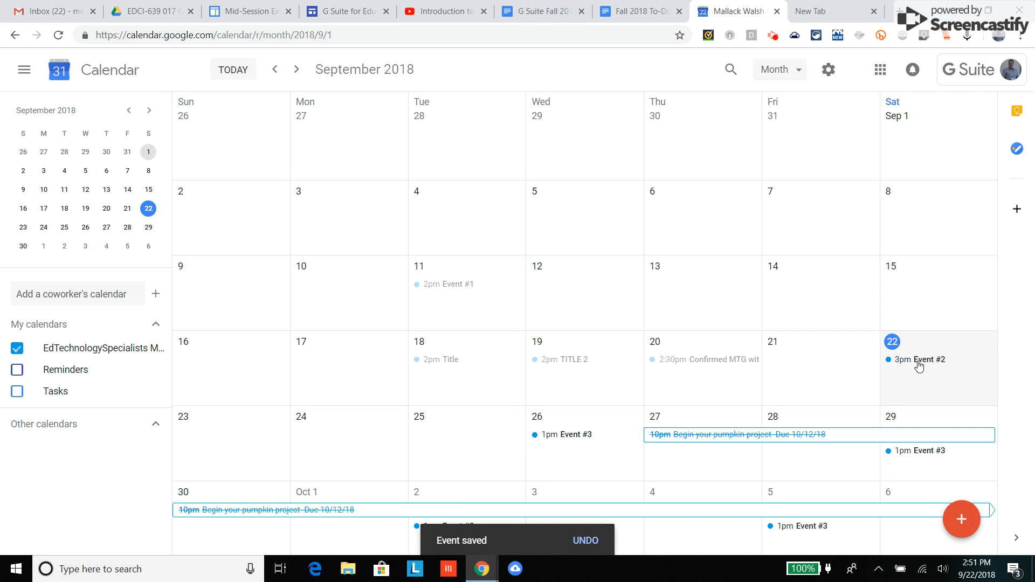
- Open Event #3 on September 26 in the event editor and return to the month view without making changes
click(564, 436)
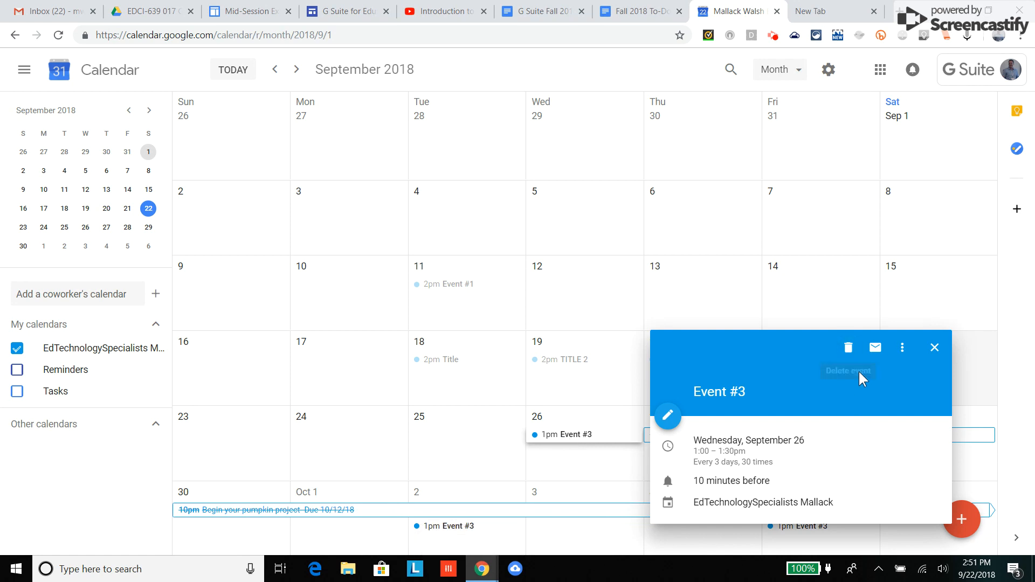
click(674, 417)
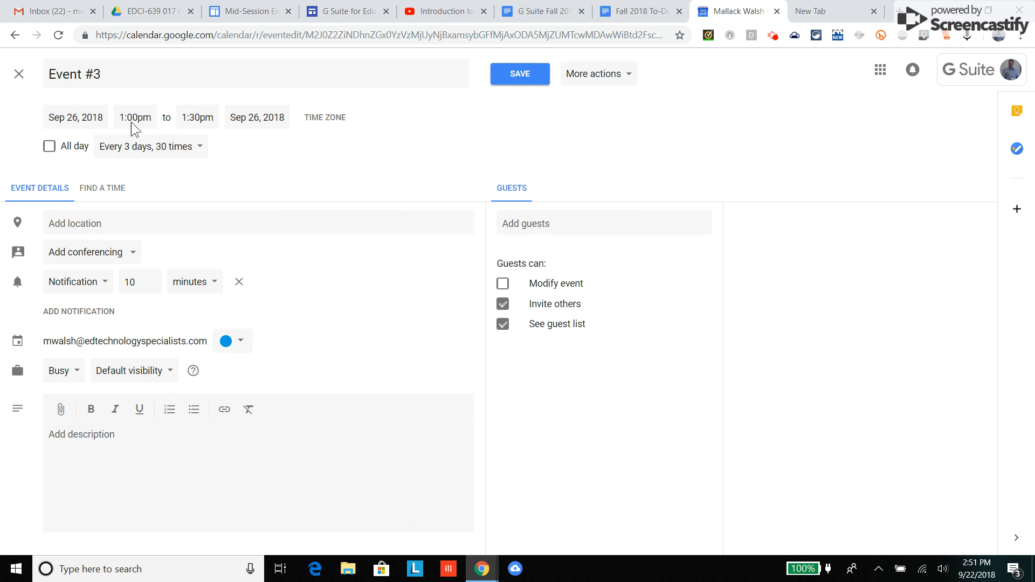
click(19, 73)
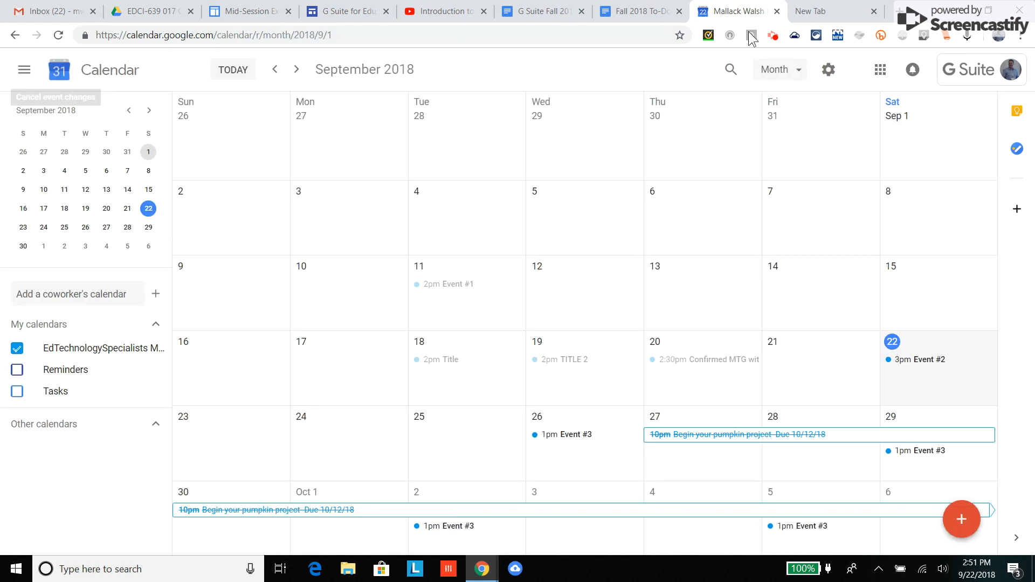
click(773, 36)
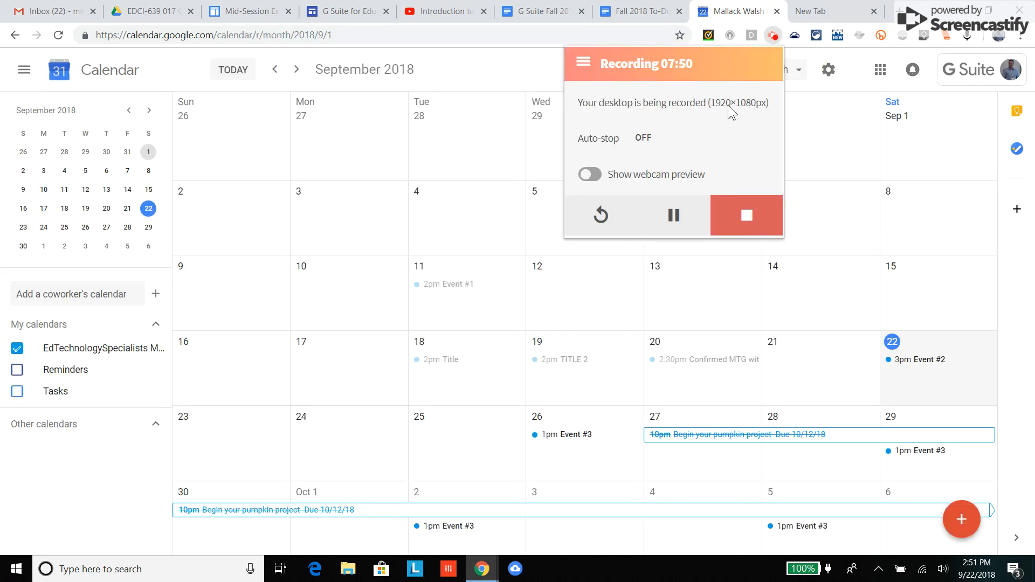